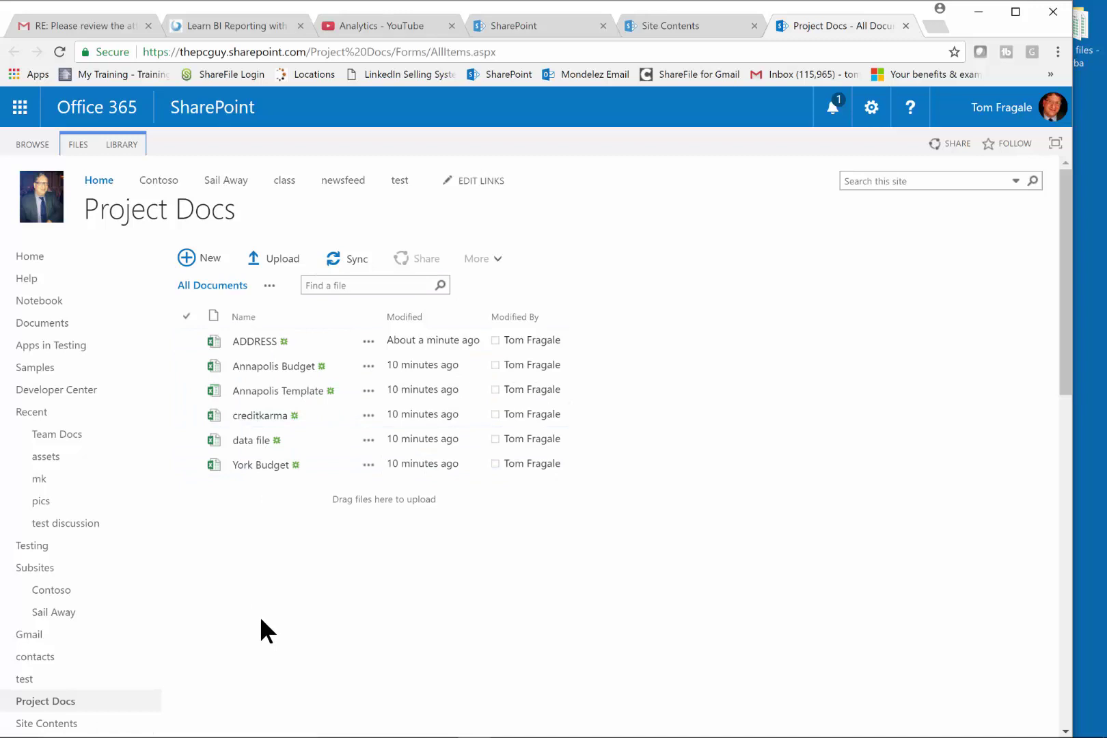
Open the ADDRESS workbook from the Project Docs library in desktop Excel and switch it from read-only to editing.
left_click(261, 343)
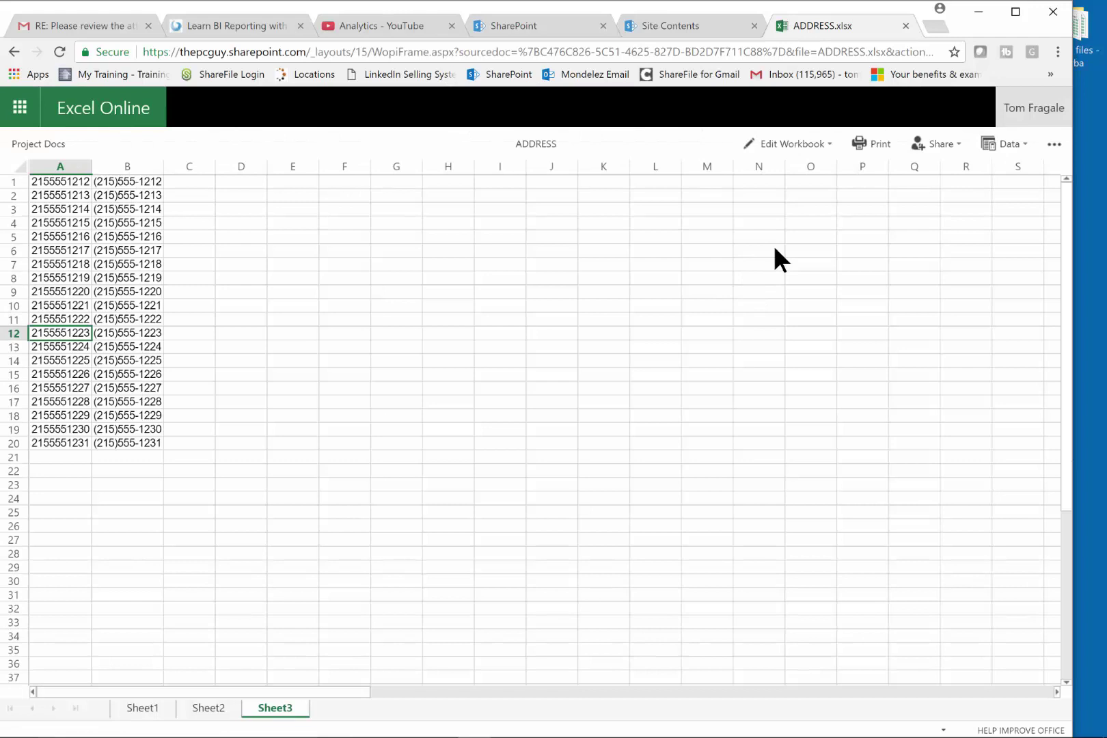
left_click(810, 142)
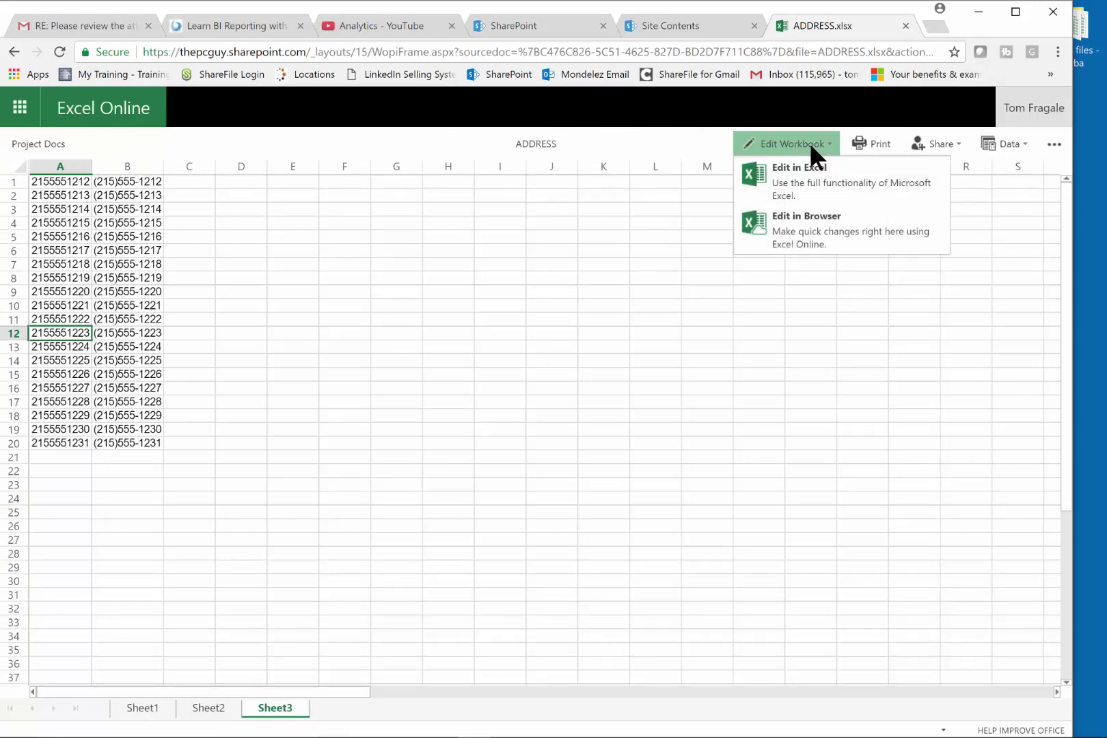
left_click(807, 227)
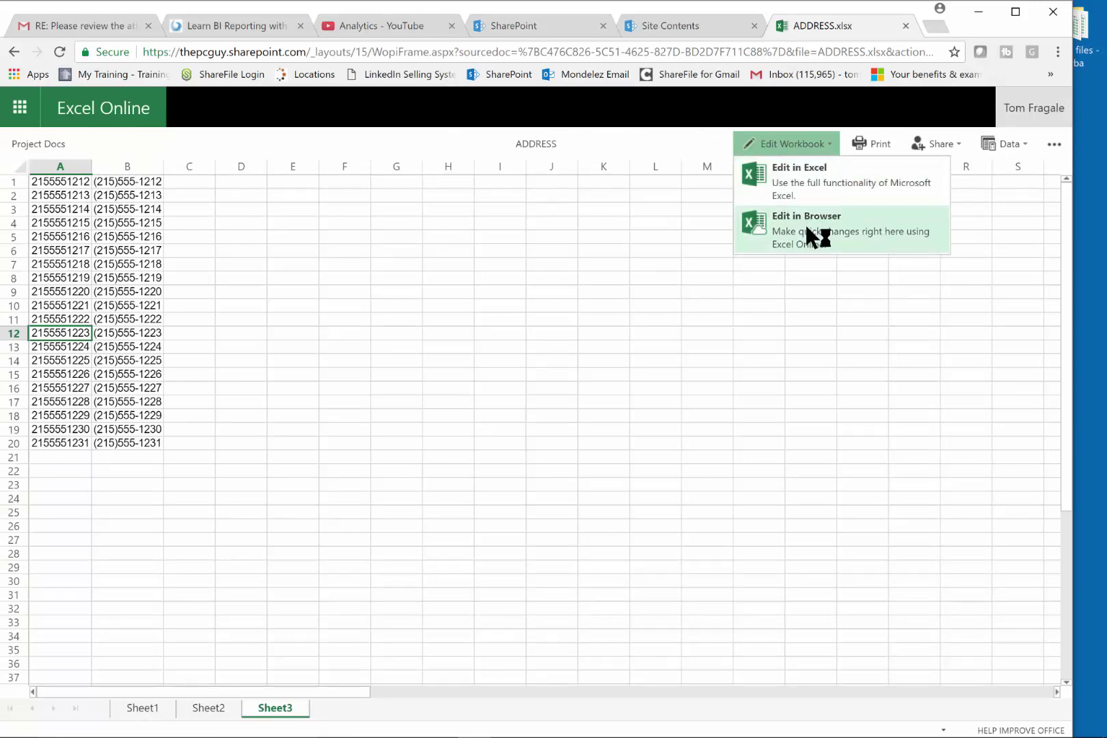
left_click(812, 181)
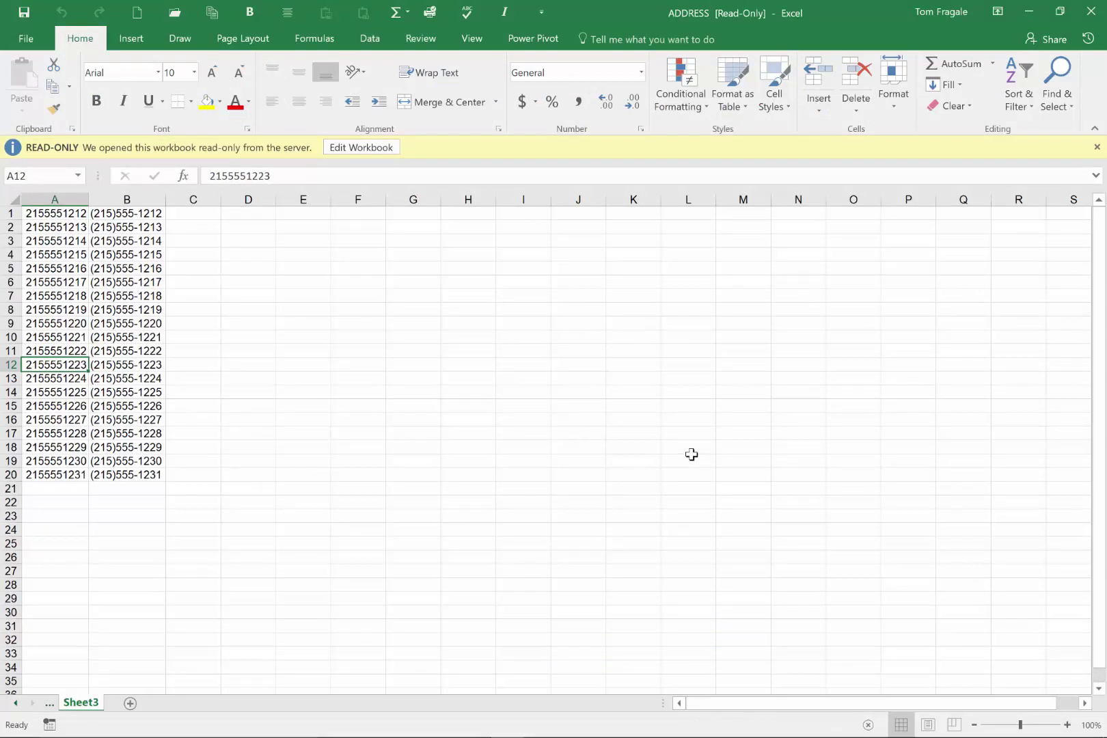
left_click(355, 153)
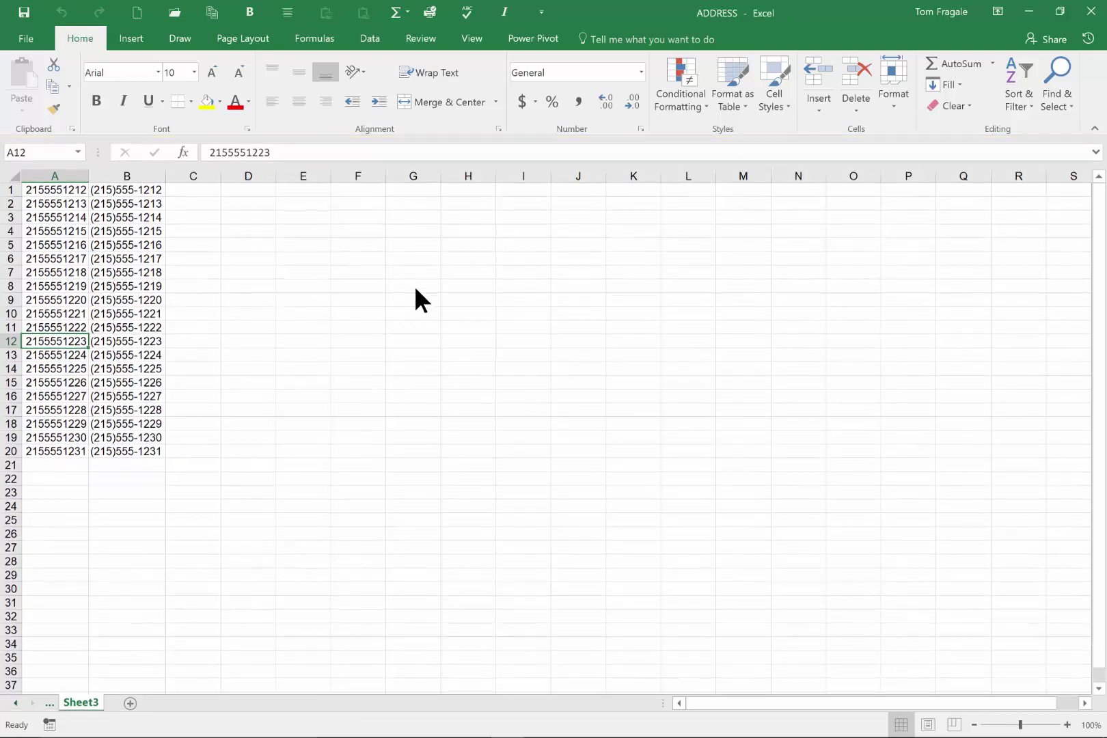
Change the last two digits of the phone number in cell A1 to 53 and save the workbook.
left_click(53, 194)
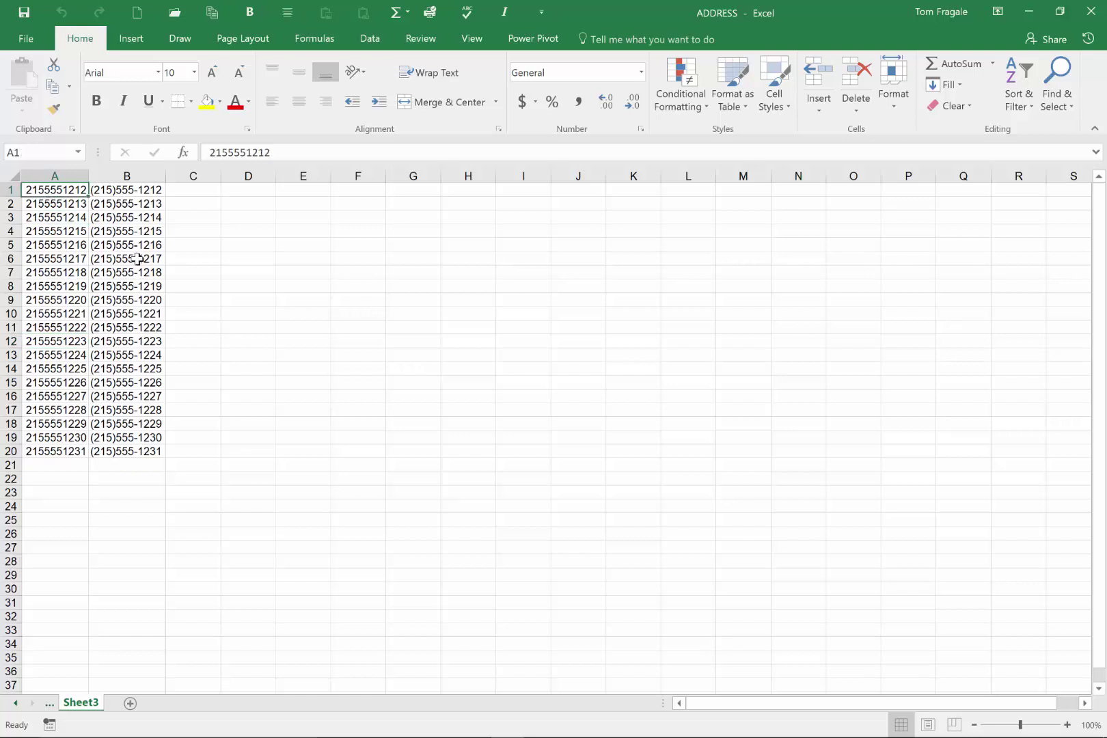
left_click(276, 151)
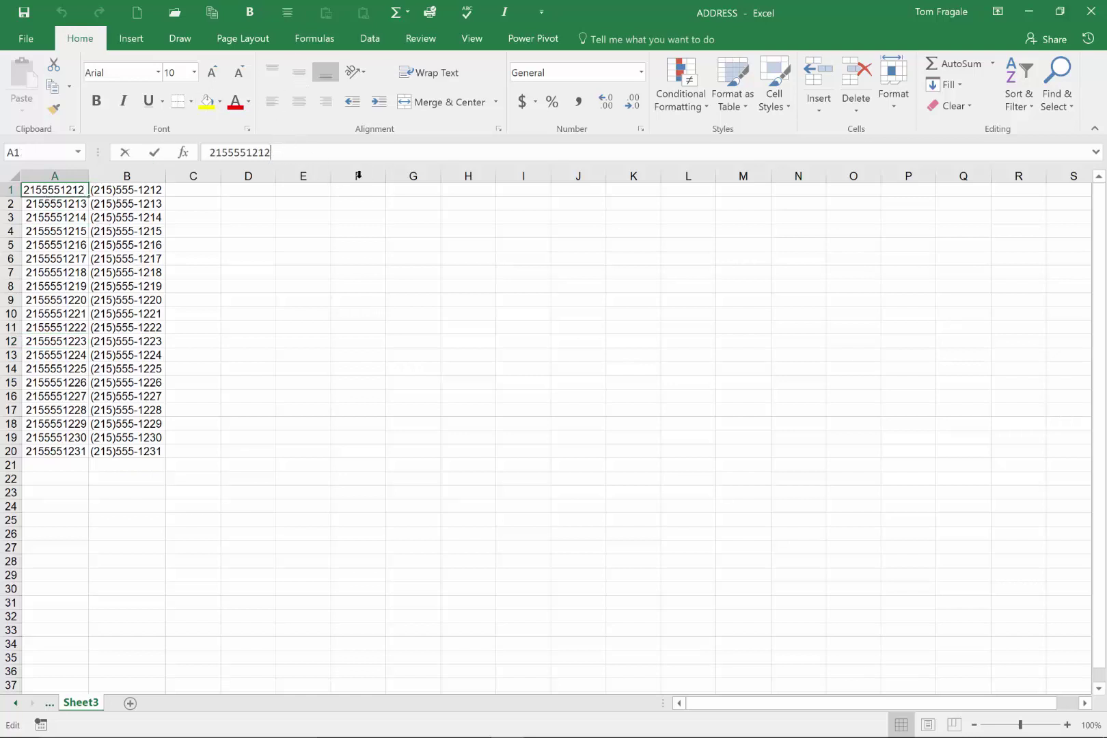
left_click(358, 175)
key("BackSpace")
key("BackSpace")
type("53")
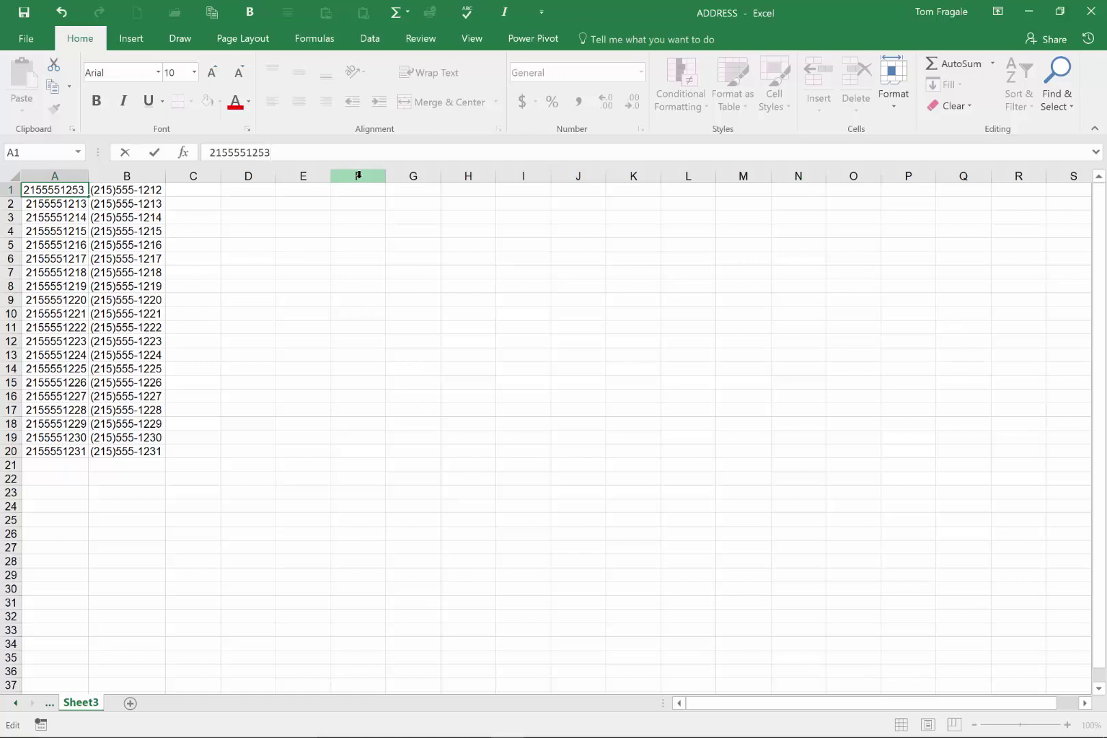
key("Return")
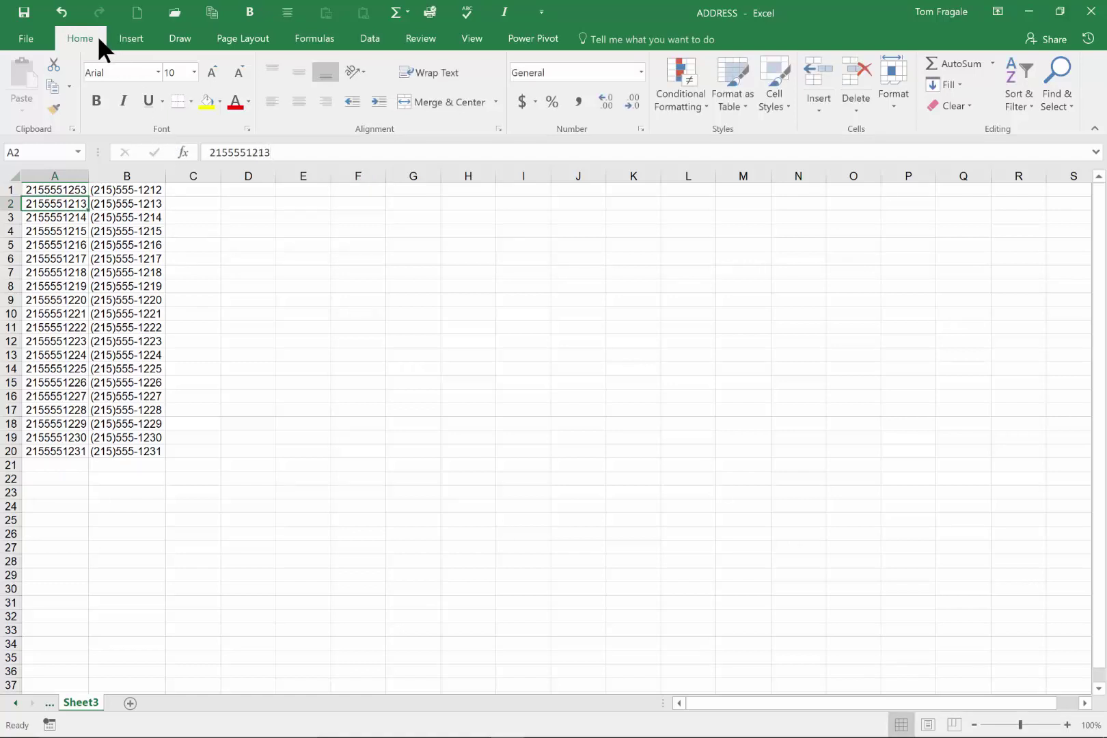
left_click(20, 15)
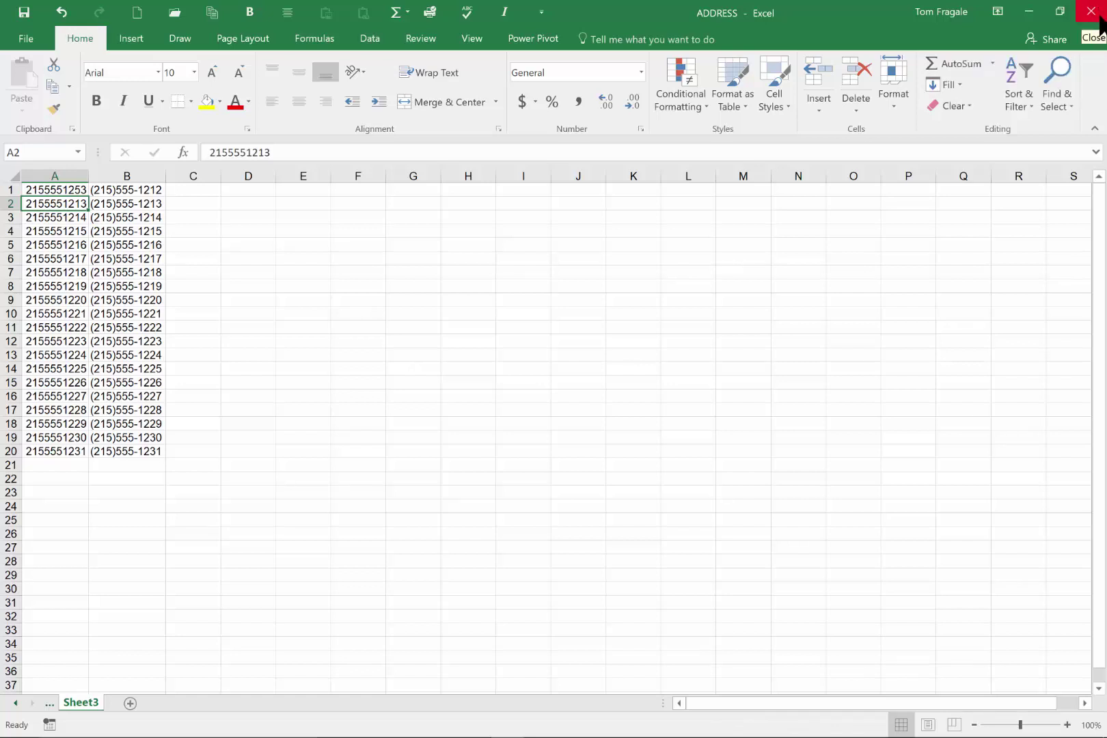
Close the ADDRESS workbook in Excel and close its Excel Online tab in the browser.
left_click(1101, 28)
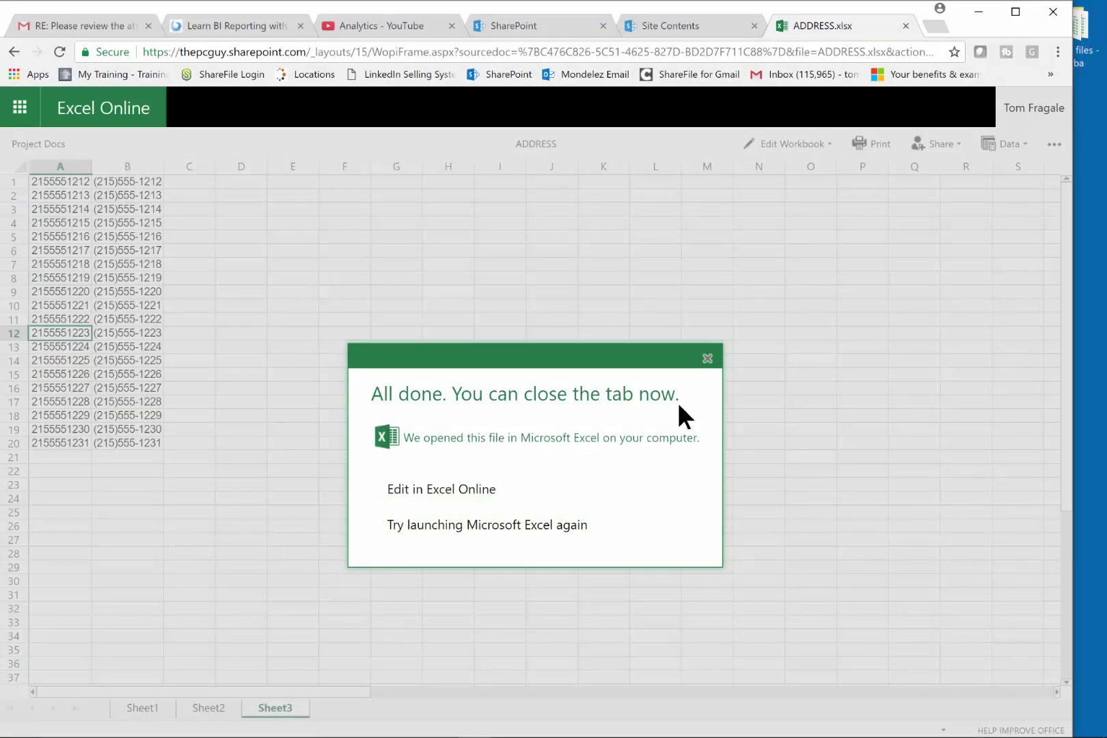
left_click(706, 359)
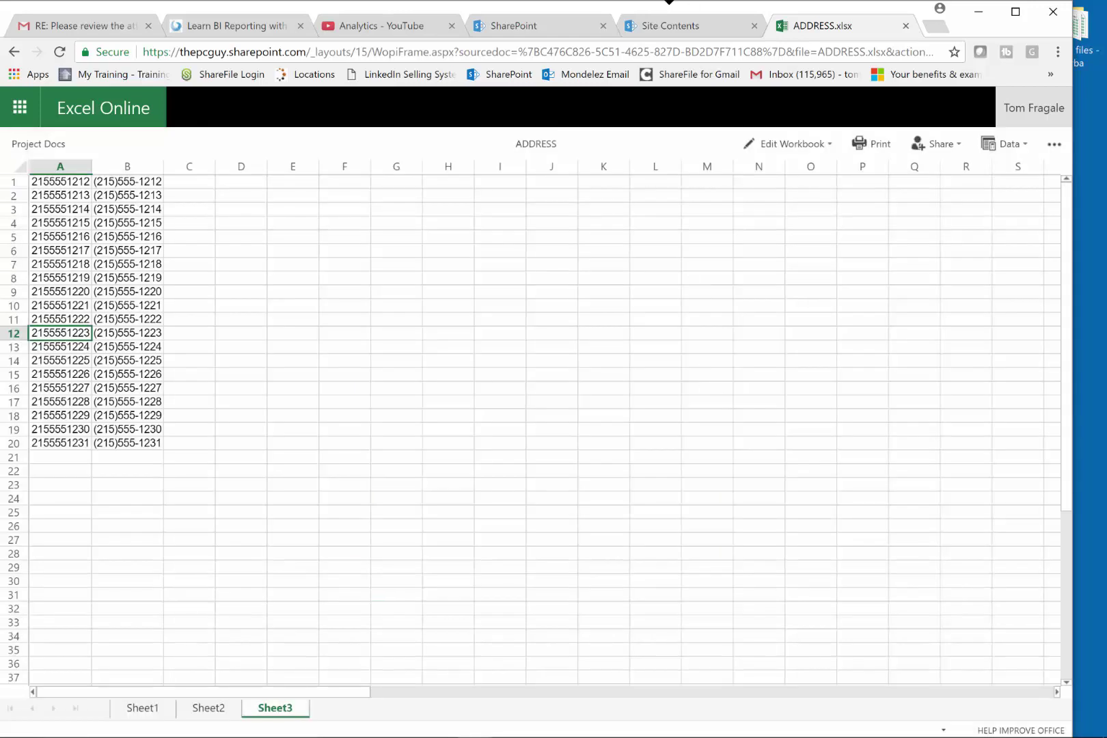
left_click(905, 25)
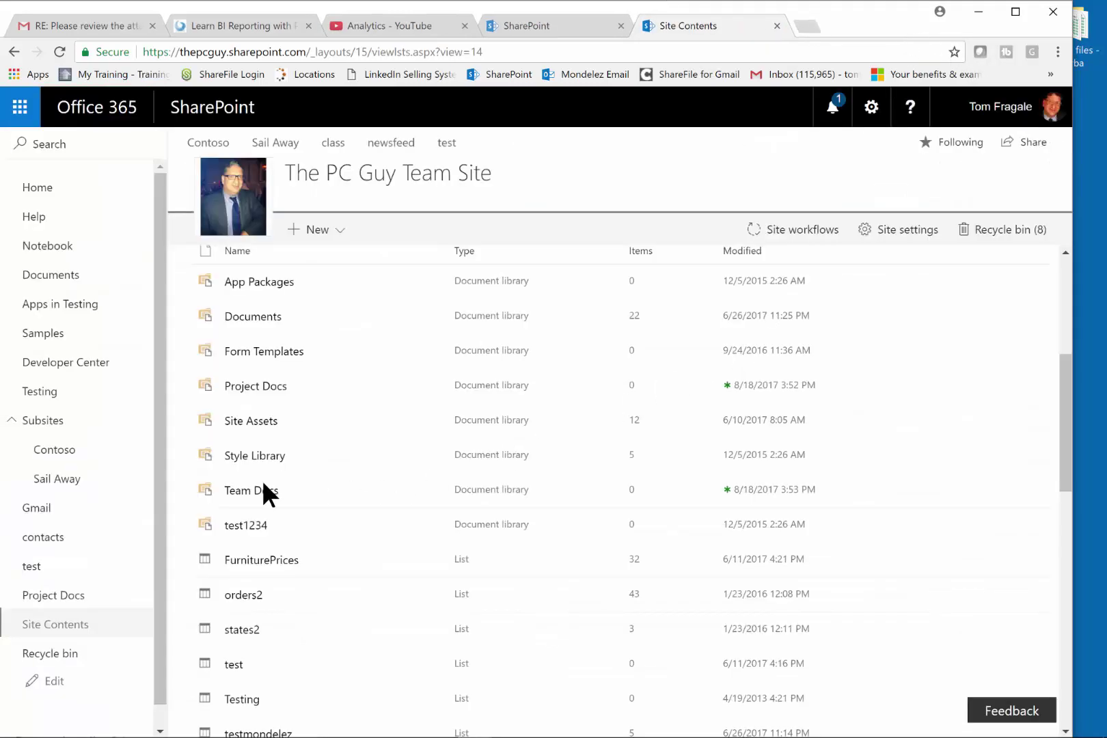
In the Project Docs library's versioning settings, require documents to be checked out before they can be edited.
left_click(253, 386)
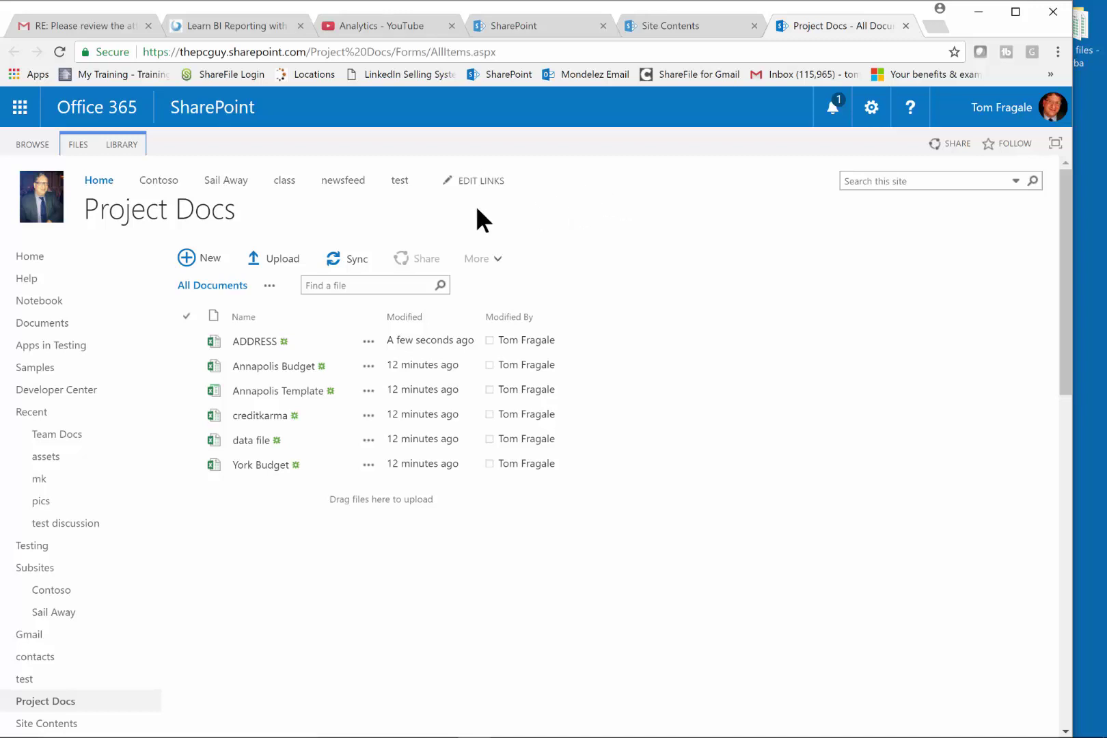
left_click(125, 142)
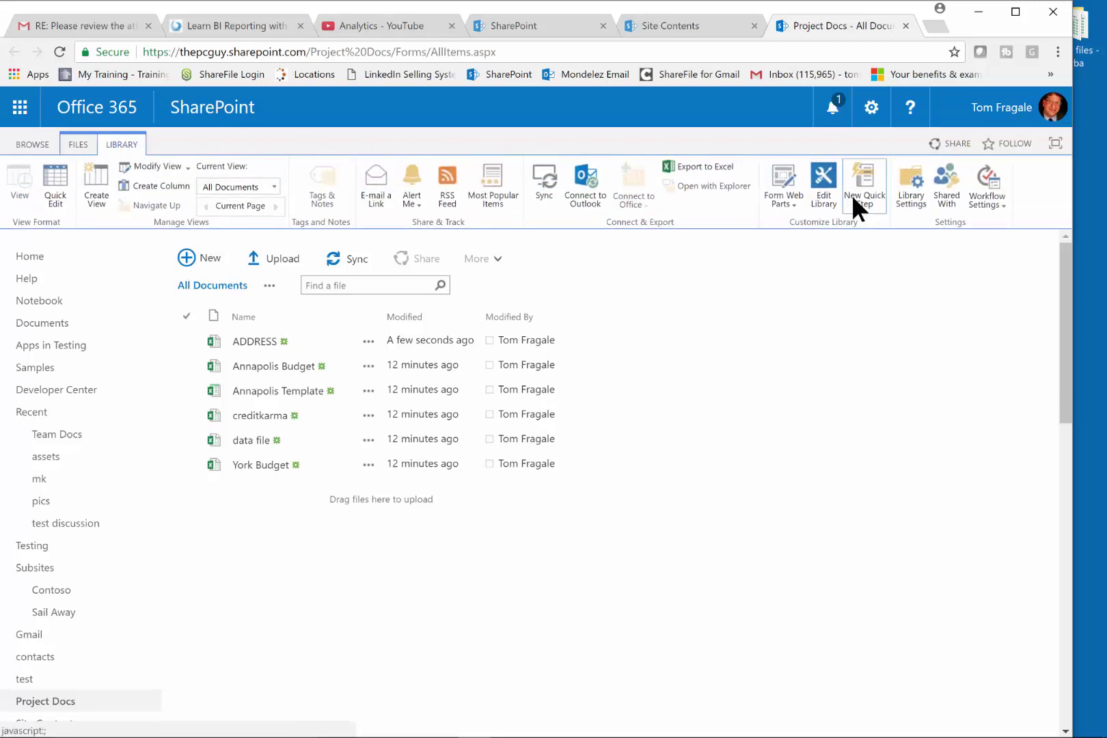
left_click(904, 204)
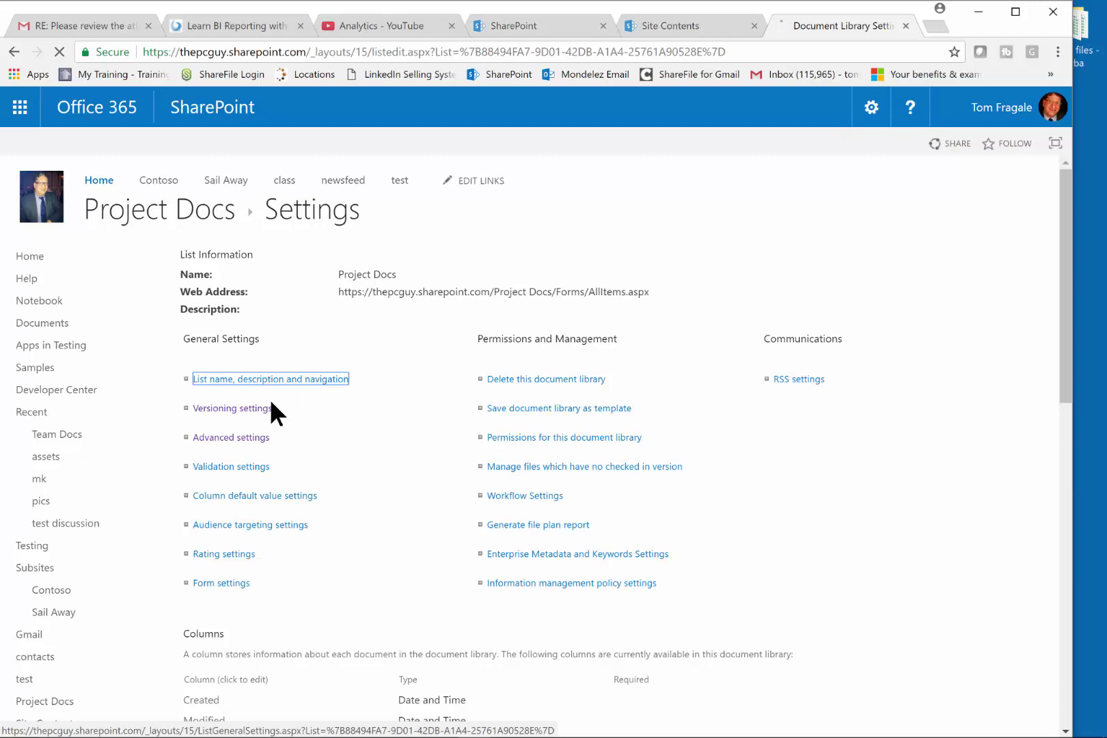
left_click(229, 414)
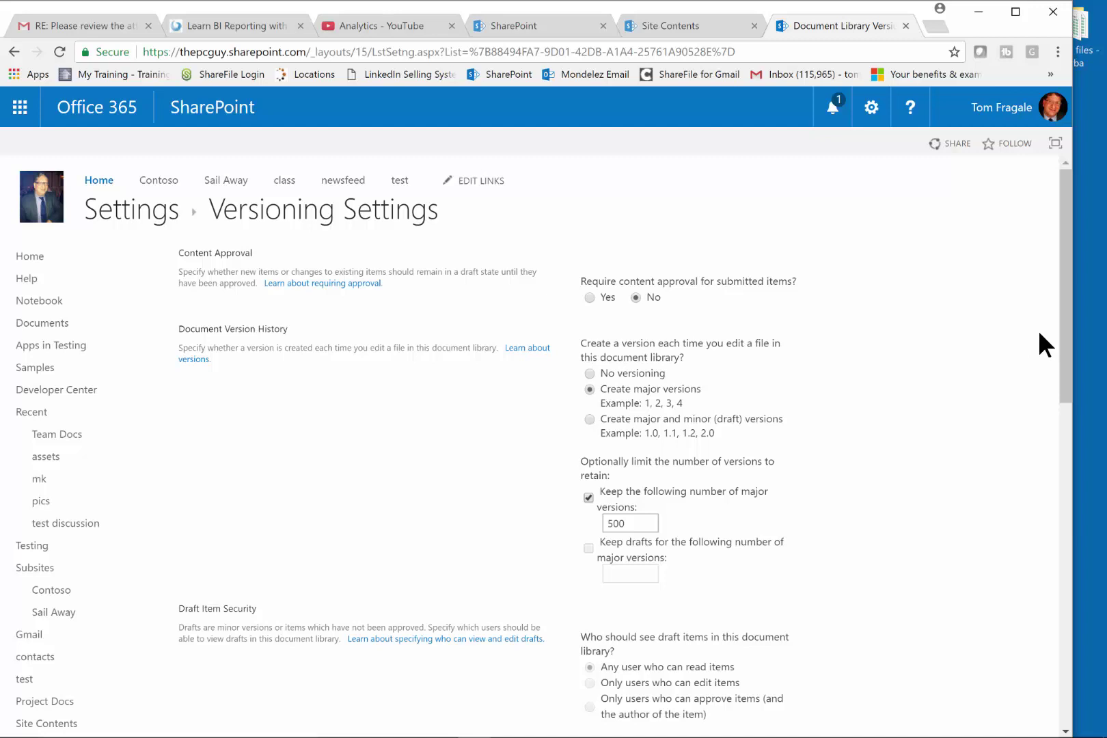
left_click_drag(1061, 265, 958, 373)
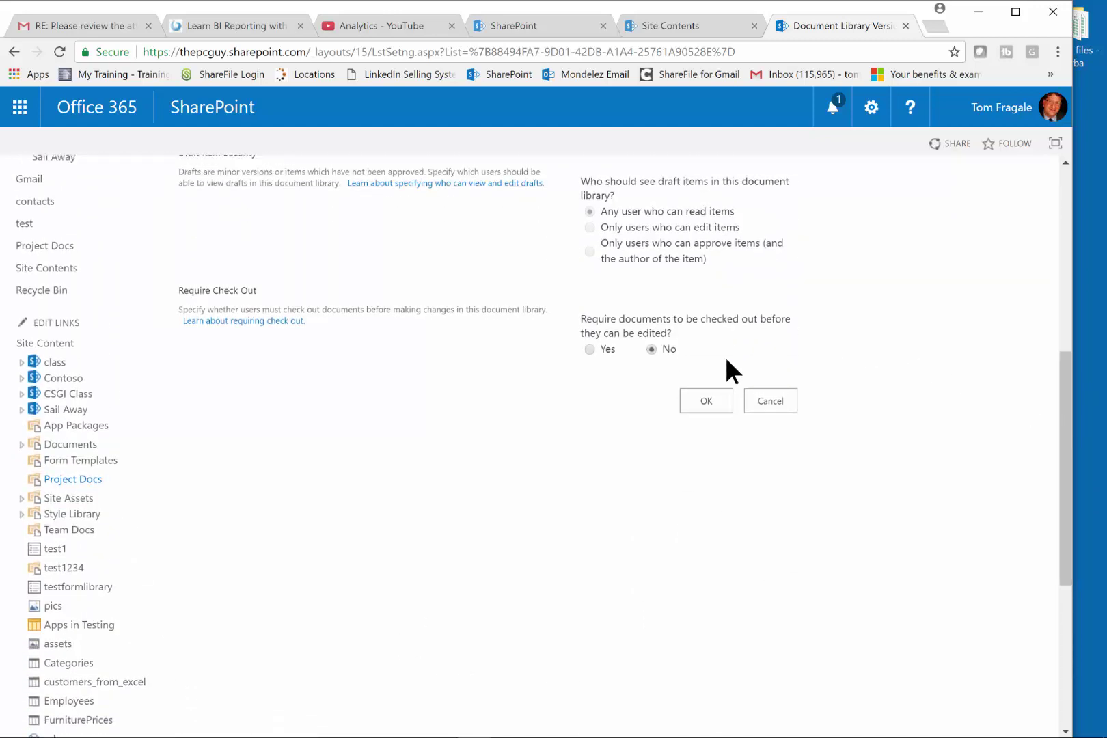
left_click(585, 349)
left_click(712, 404)
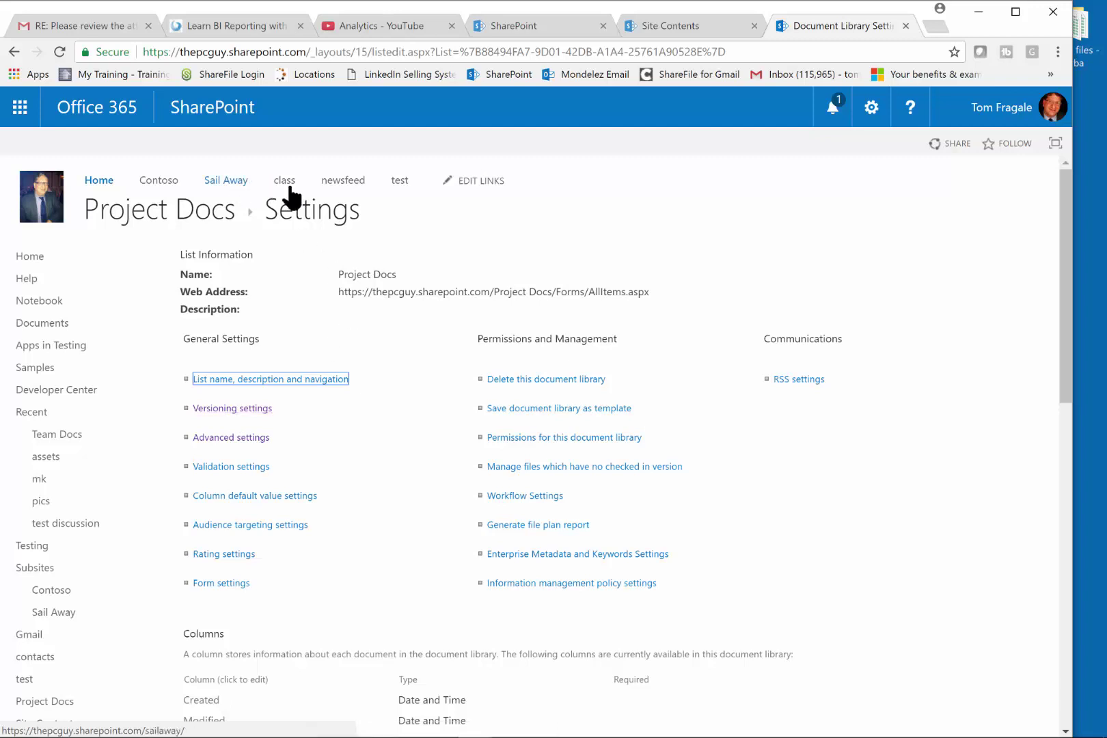
Return to the Project Docs library and open the ADDRESS workbook for editing in desktop Excel.
left_click(164, 218)
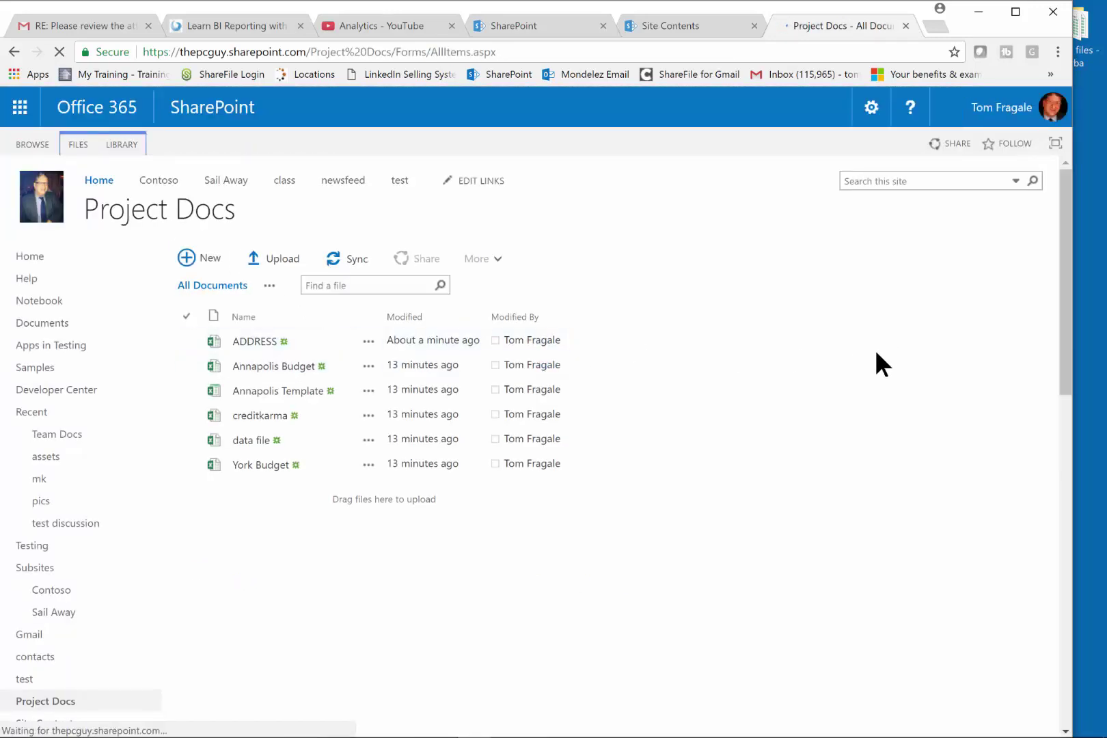
left_click(256, 341)
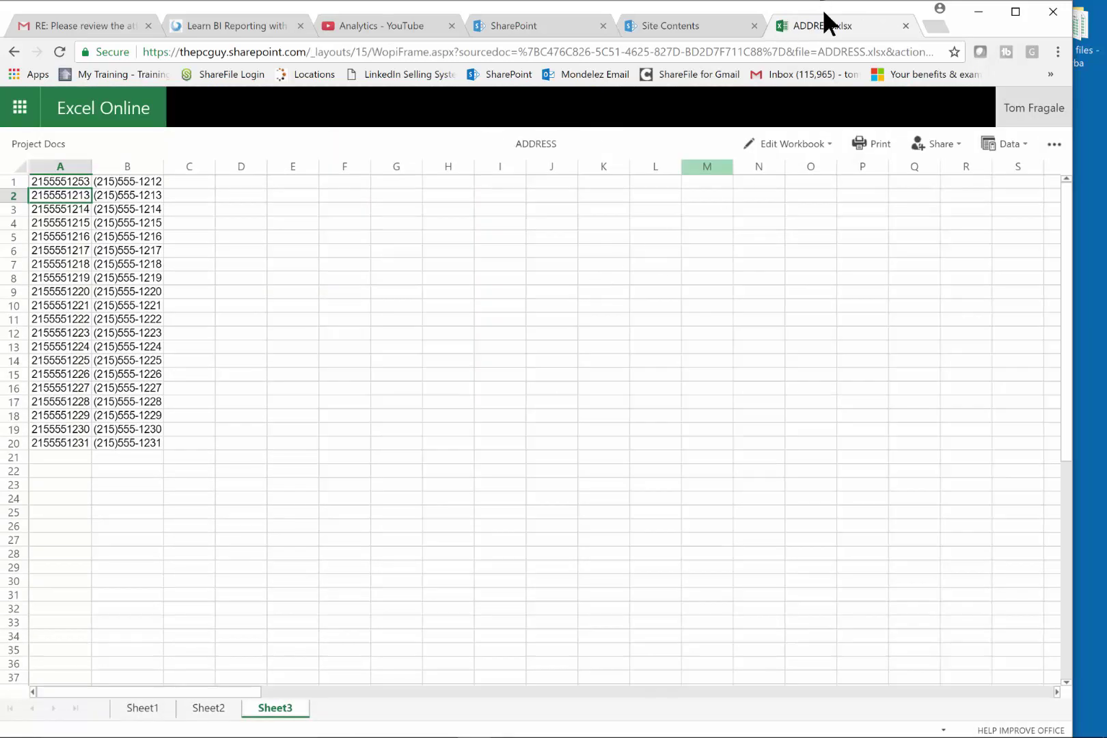
left_click(816, 143)
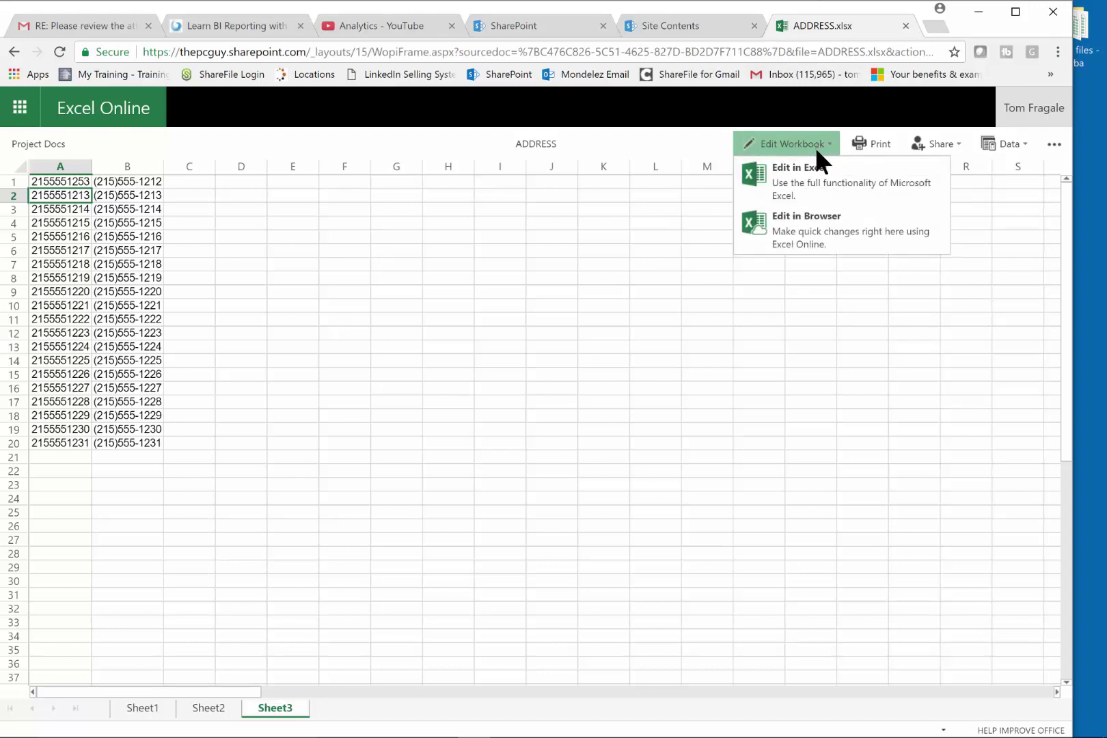
left_click(811, 192)
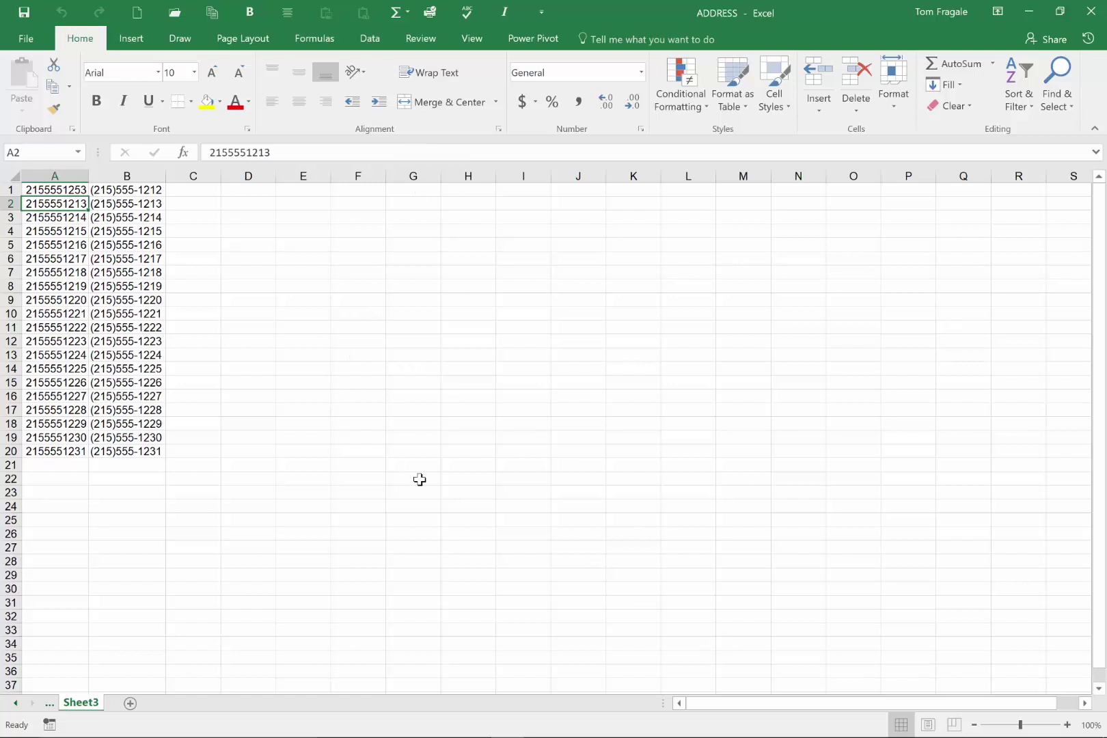
Switch to the browser and inspect the check-out status of ADDRESS in the Project Docs library.
mouse_move(577, 731)
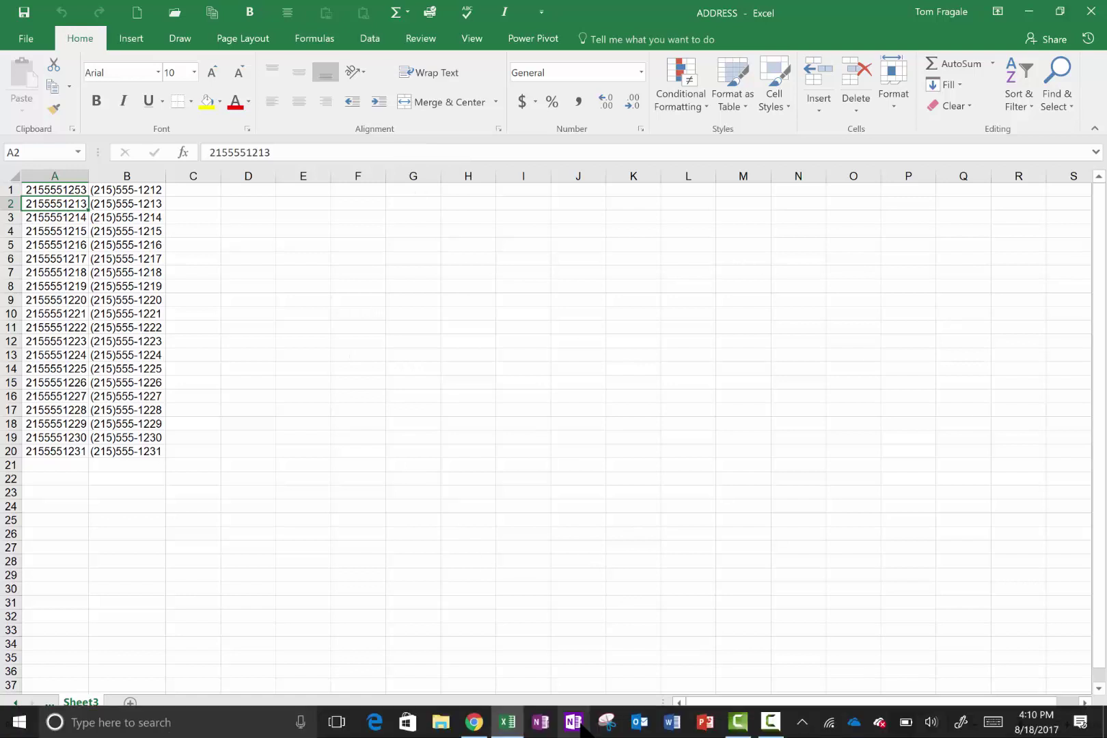
left_click(471, 725)
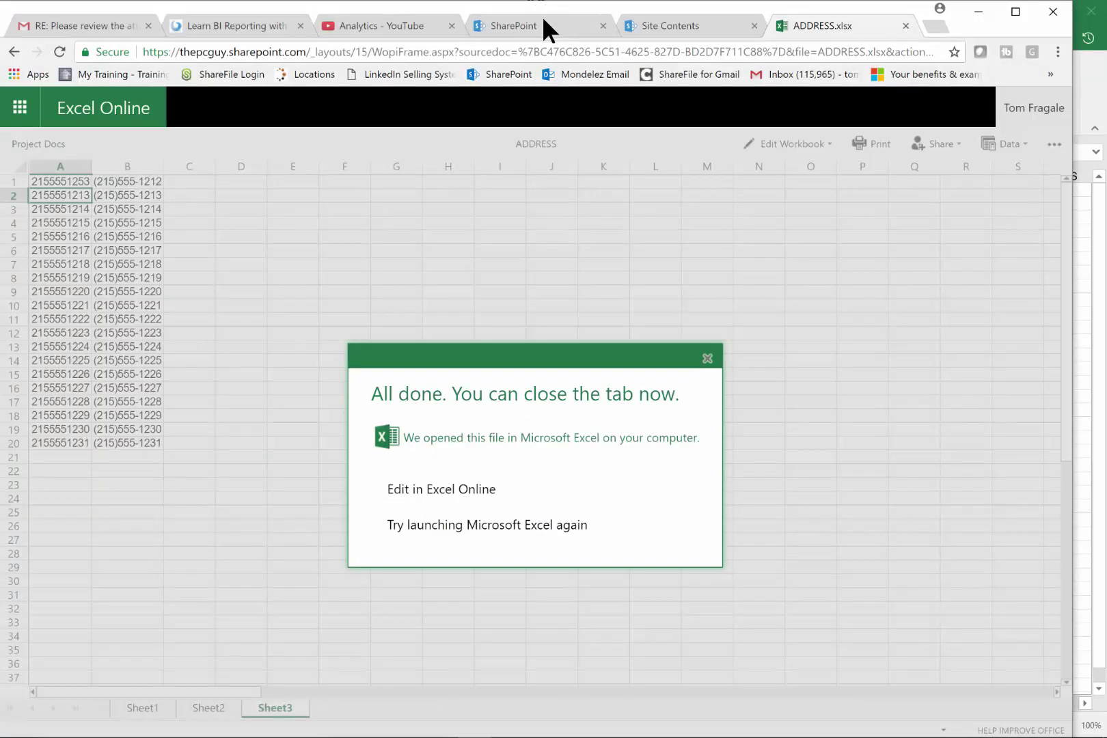
left_click(671, 21)
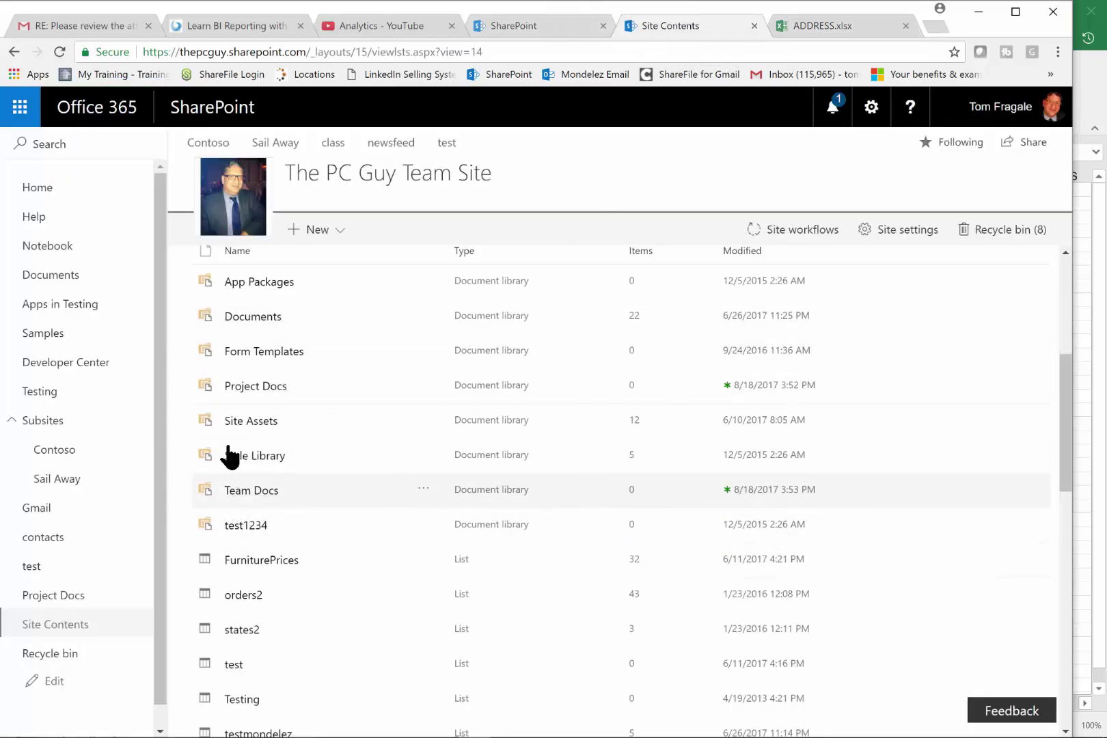
left_click(238, 386)
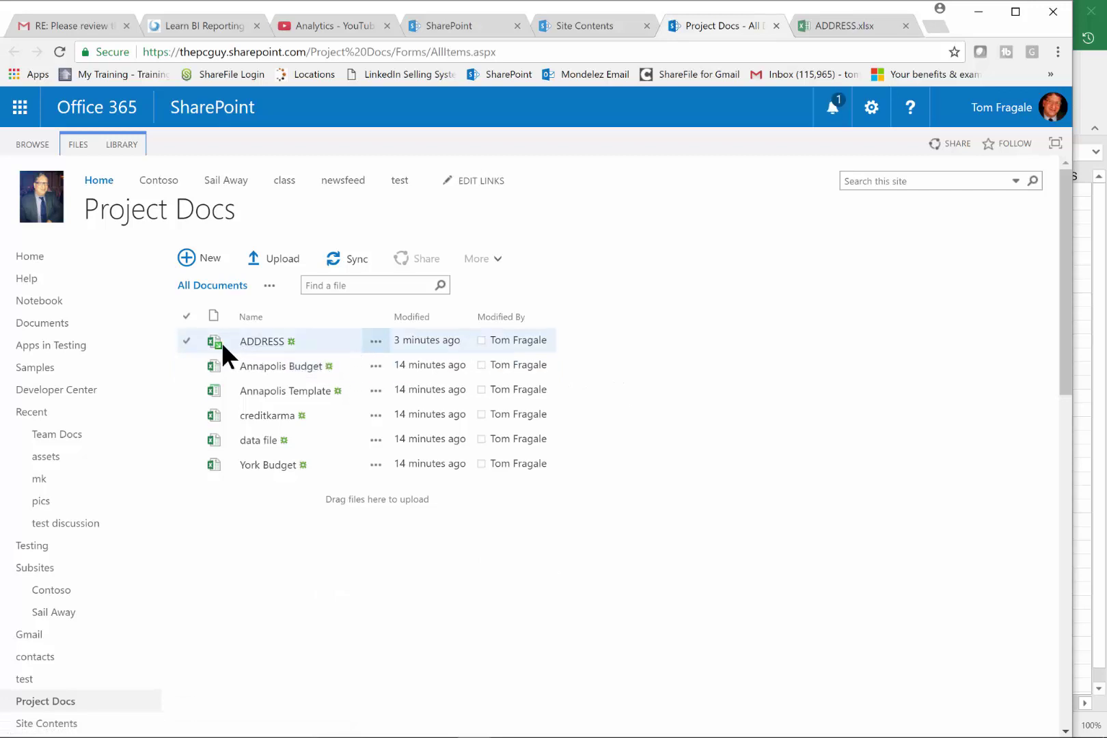
mouse_move(214, 342)
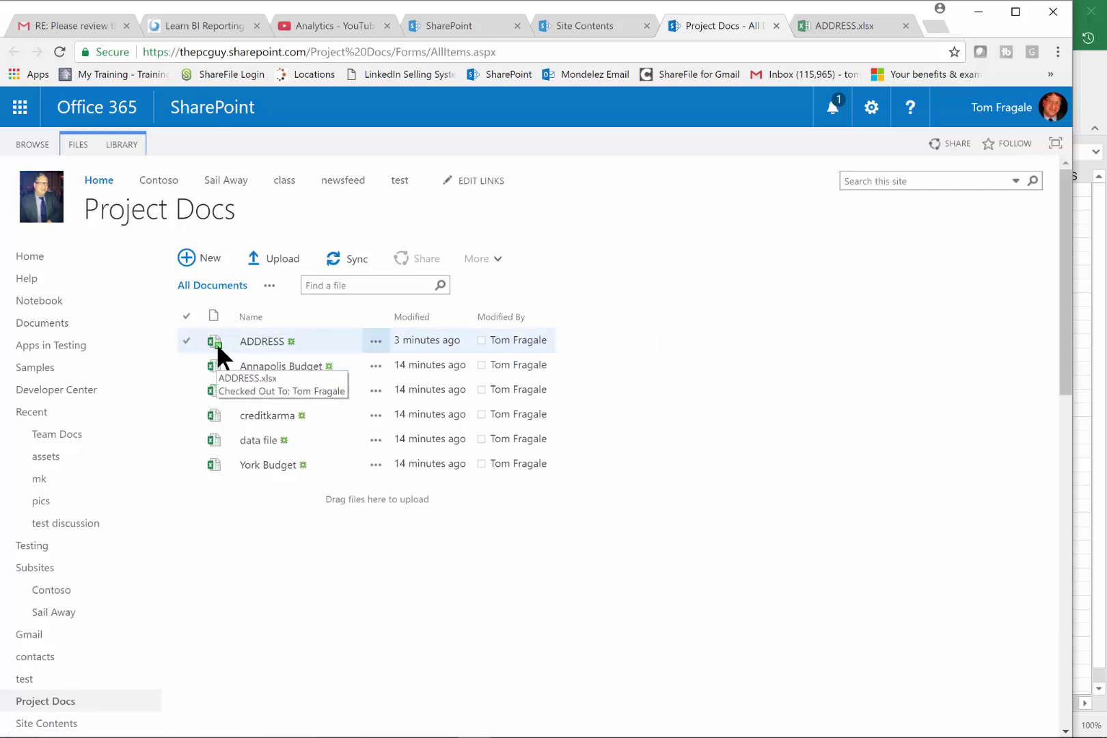
Switch back to Excel, change the last two digits of the phone number in cell A2 to 75 and save the workbook.
mouse_move(519, 734)
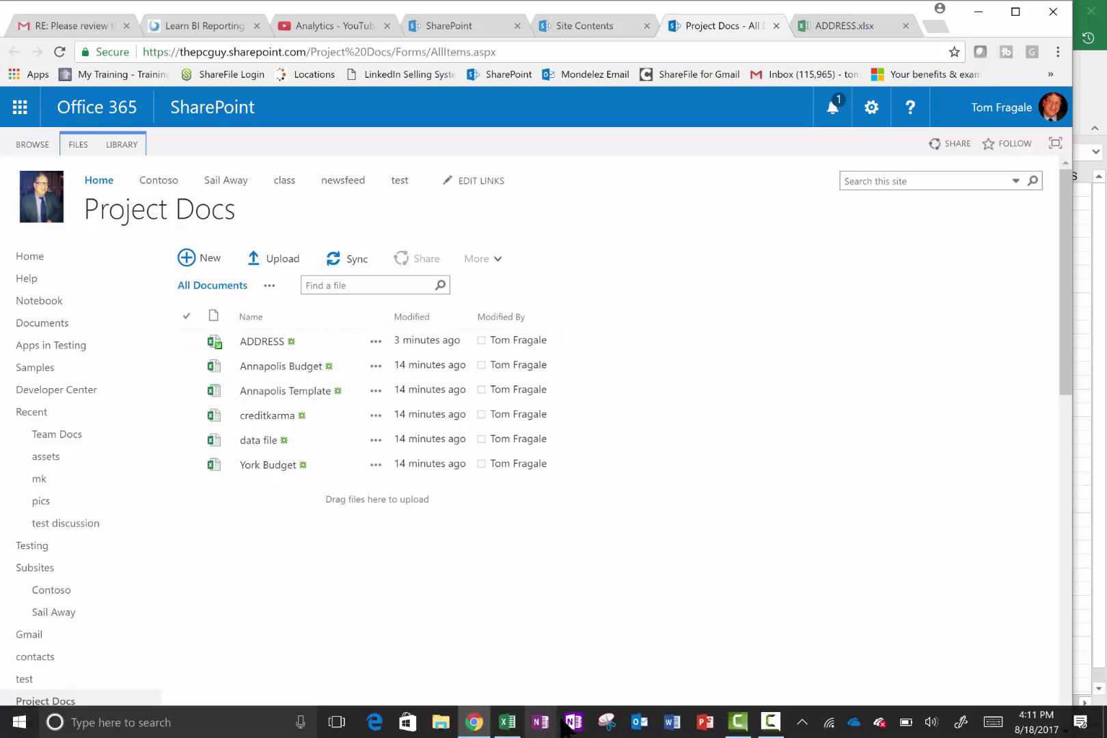
left_click(514, 618)
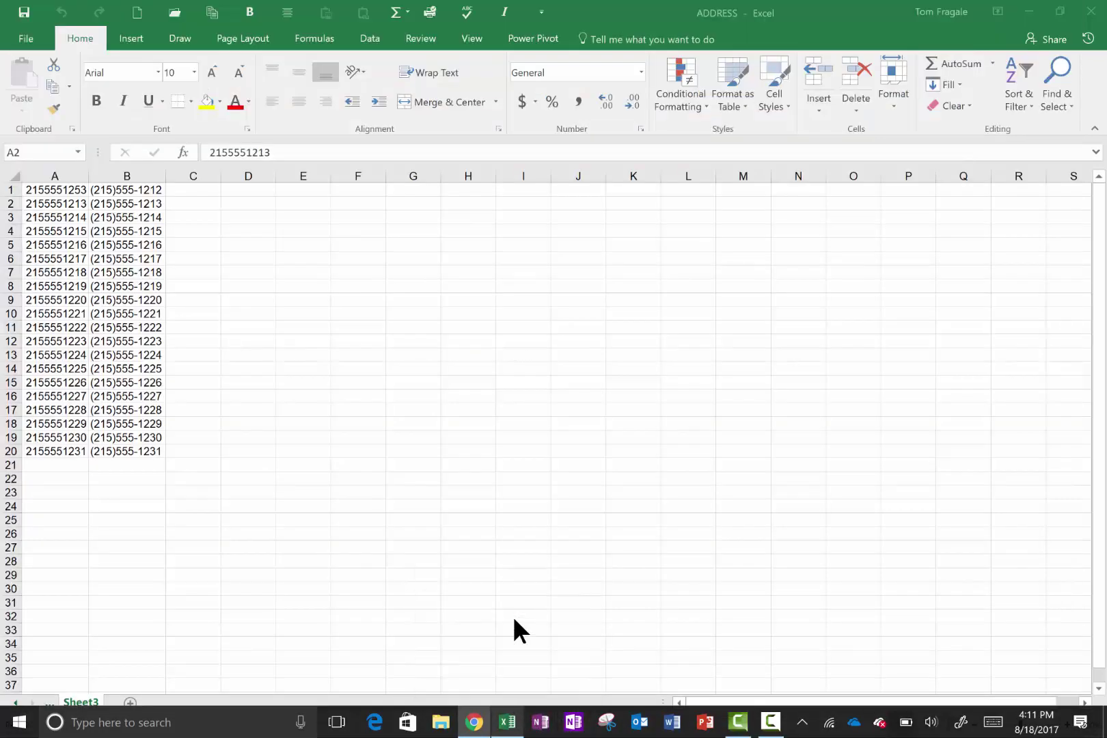
left_click(47, 218)
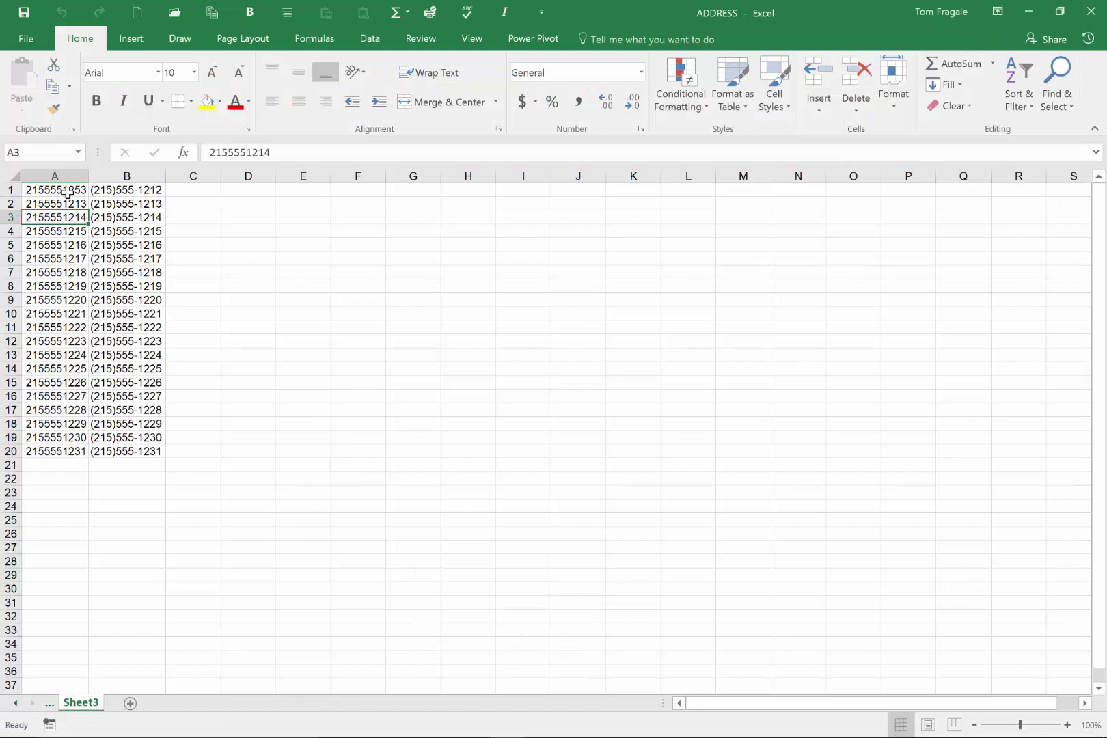
left_click(66, 205)
left_click(284, 157)
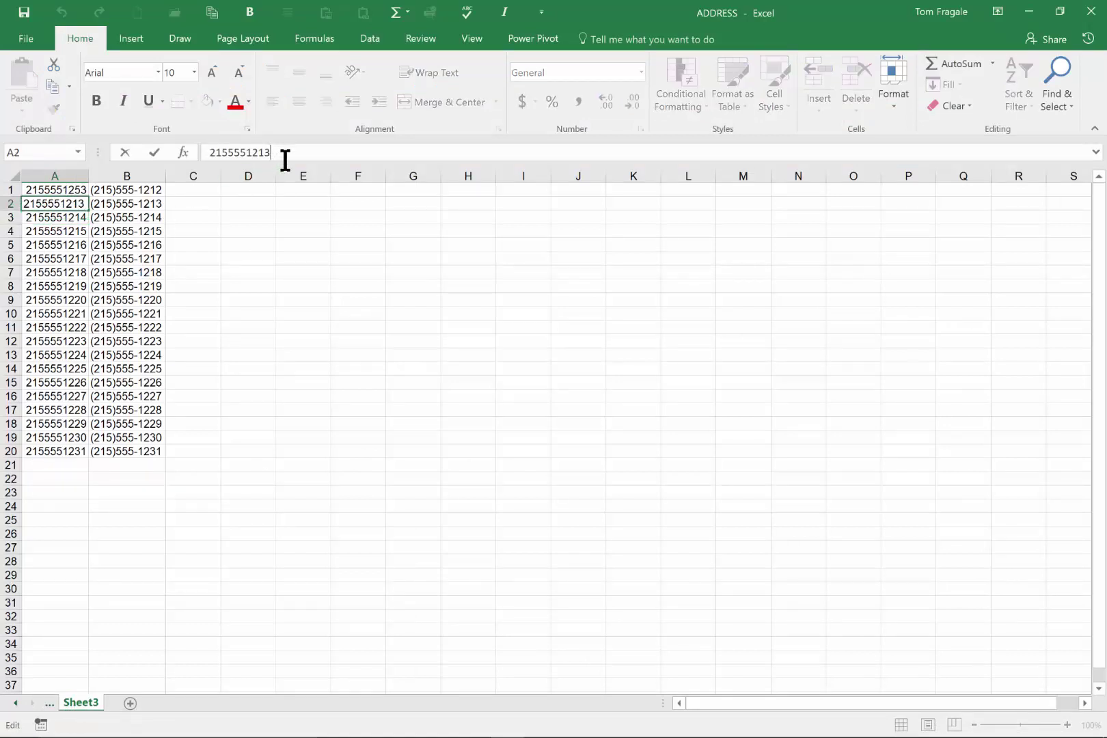
key("BackSpace")
key("BackSpace")
type("75")
left_click(236, 282)
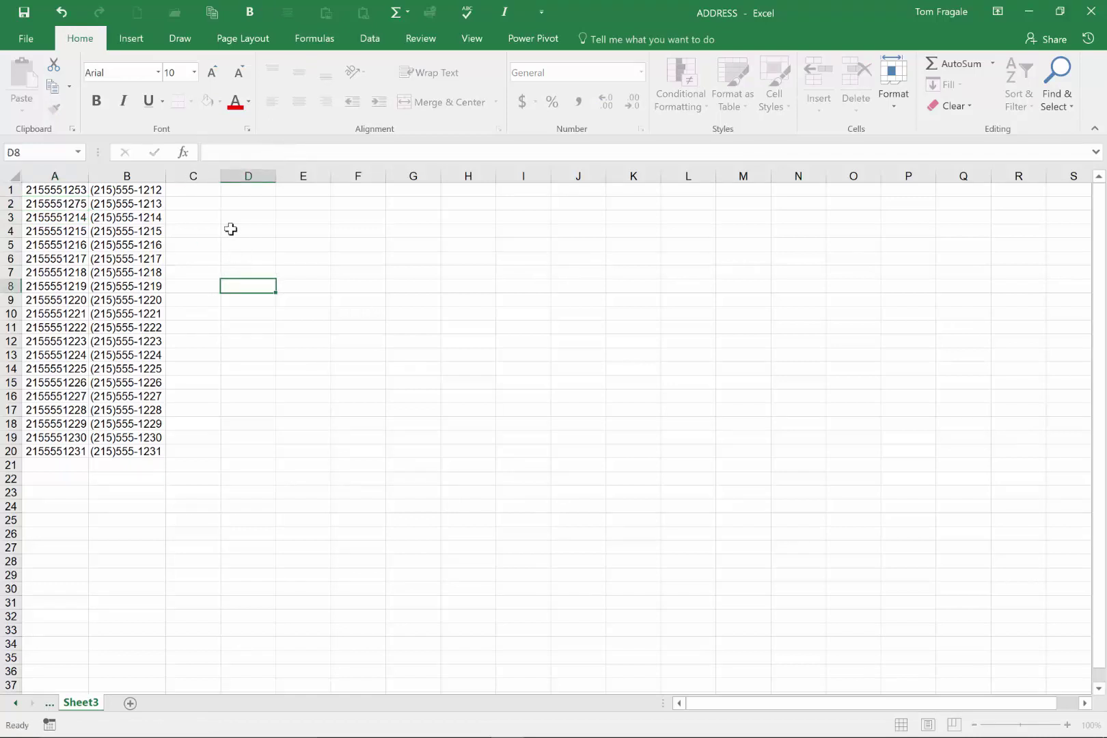
left_click(27, 37)
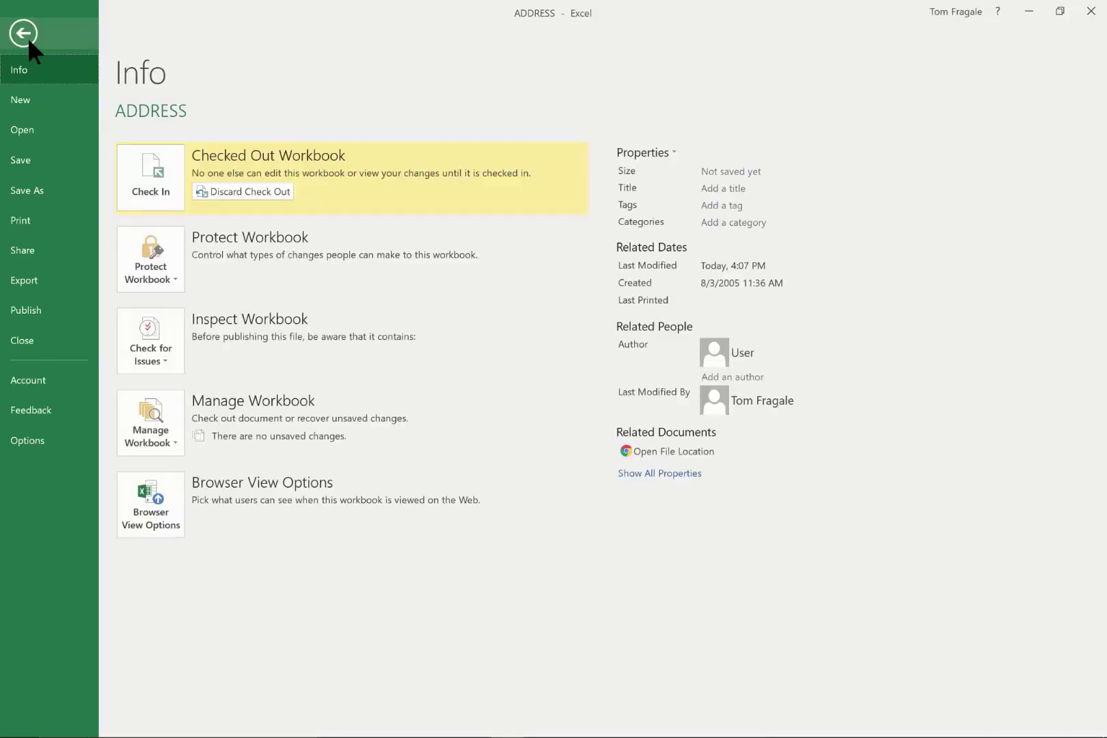
left_click(33, 157)
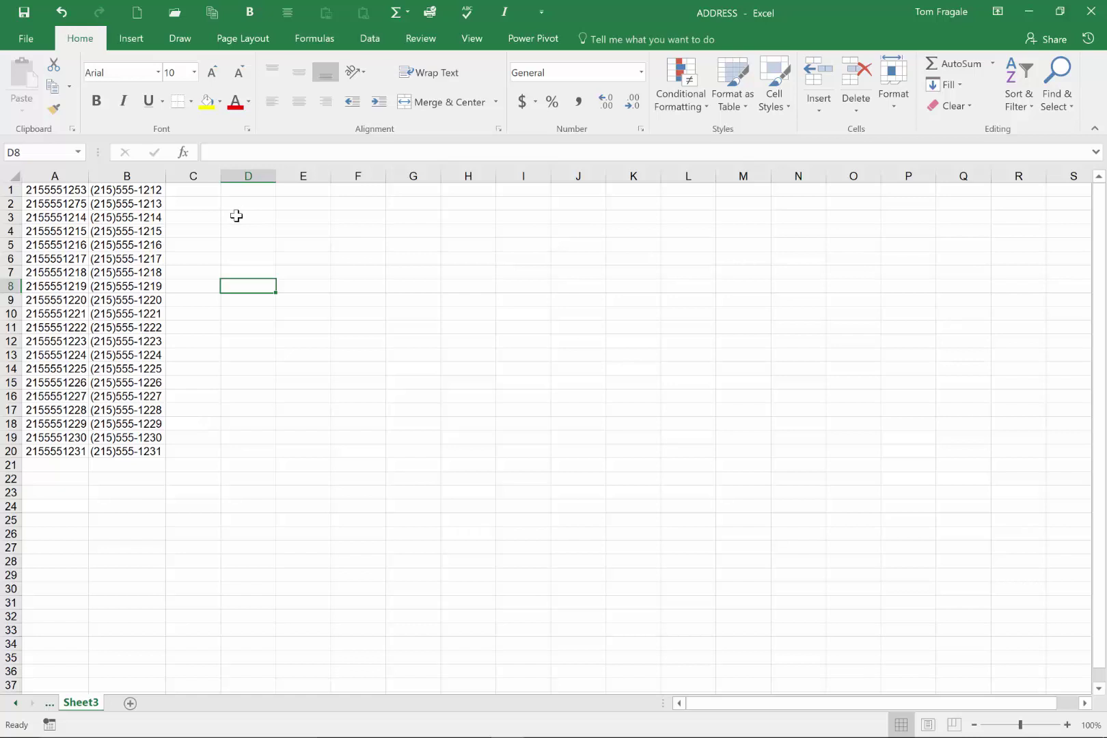
Check in the ADDRESS workbook with the version comment "Made a change to the phone number".
left_click(13, 39)
left_click(13, 39)
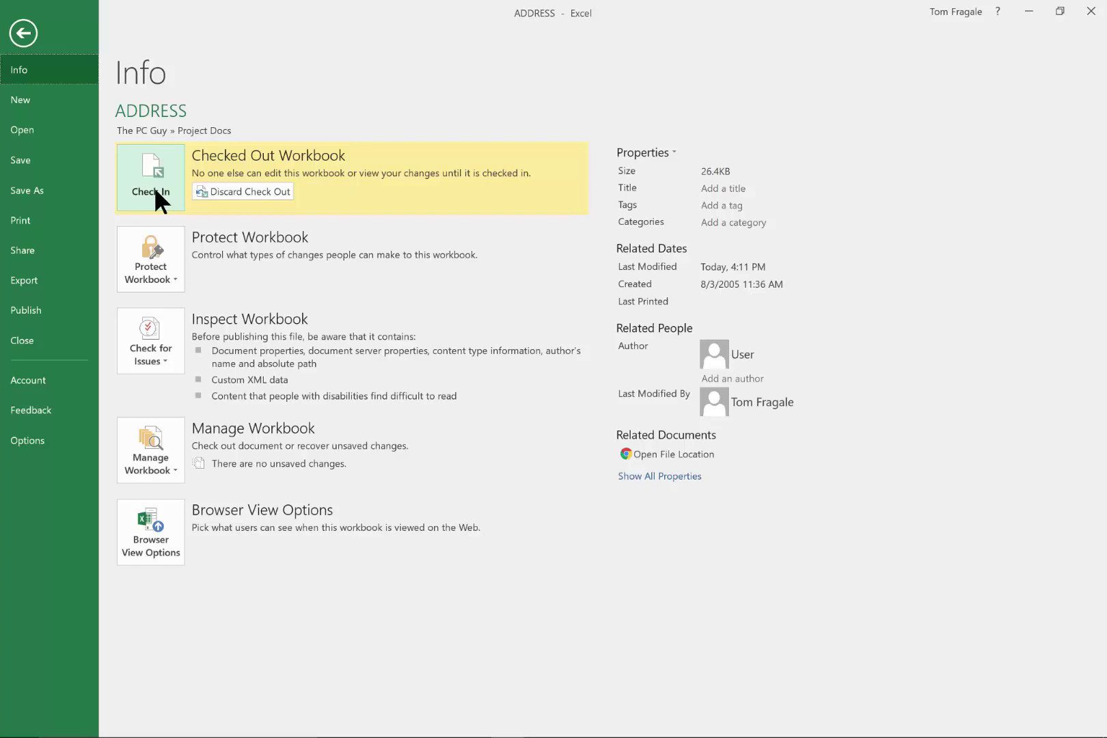
left_click(153, 186)
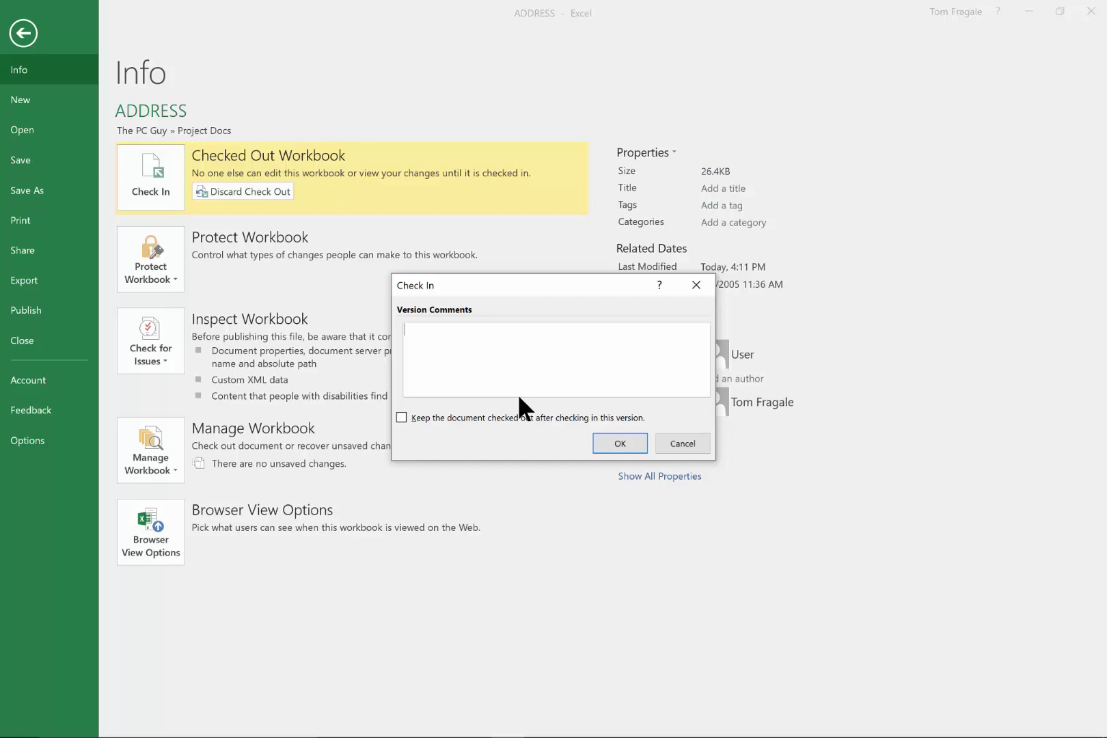
type("Made a change to the phone number")
left_click(619, 444)
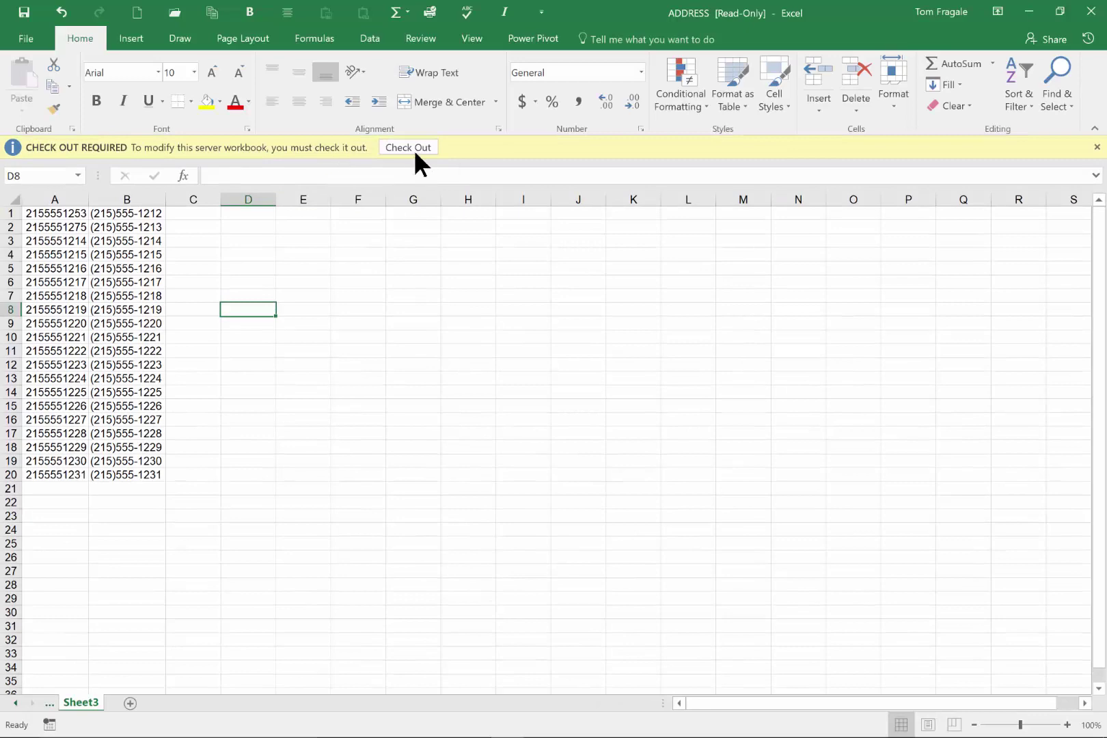
Switch to the browser and refresh the Project Docs library to inspect the check-out status of ADDRESS.
mouse_move(567, 728)
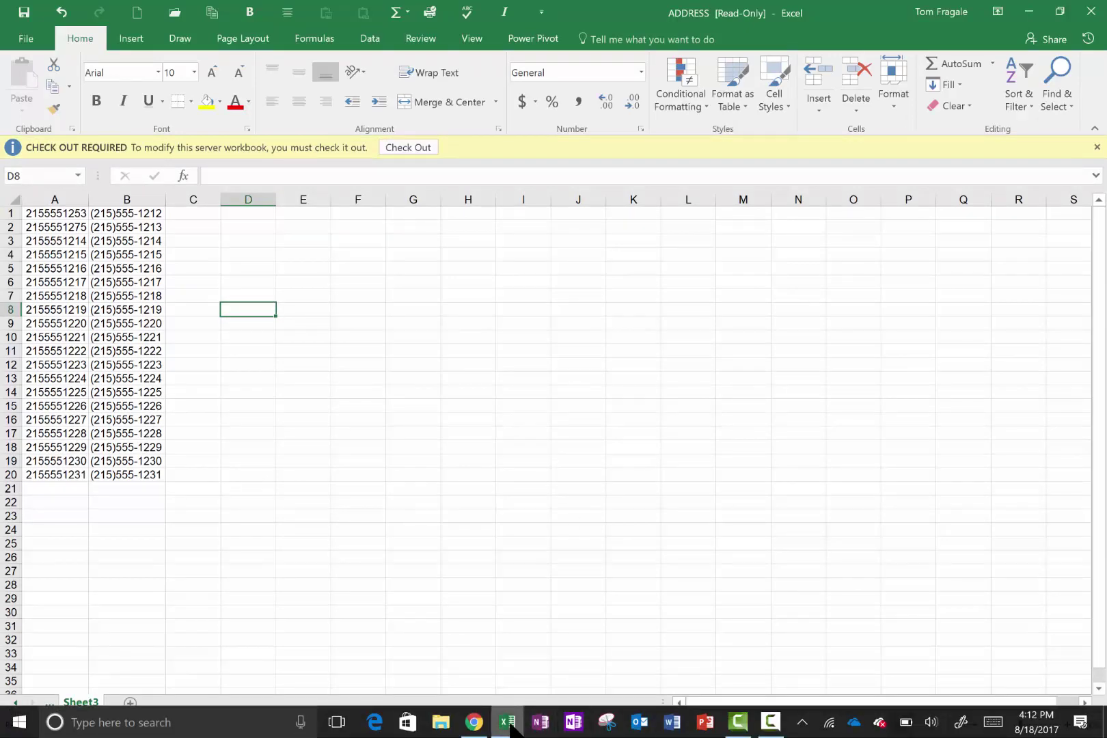
left_click(423, 598)
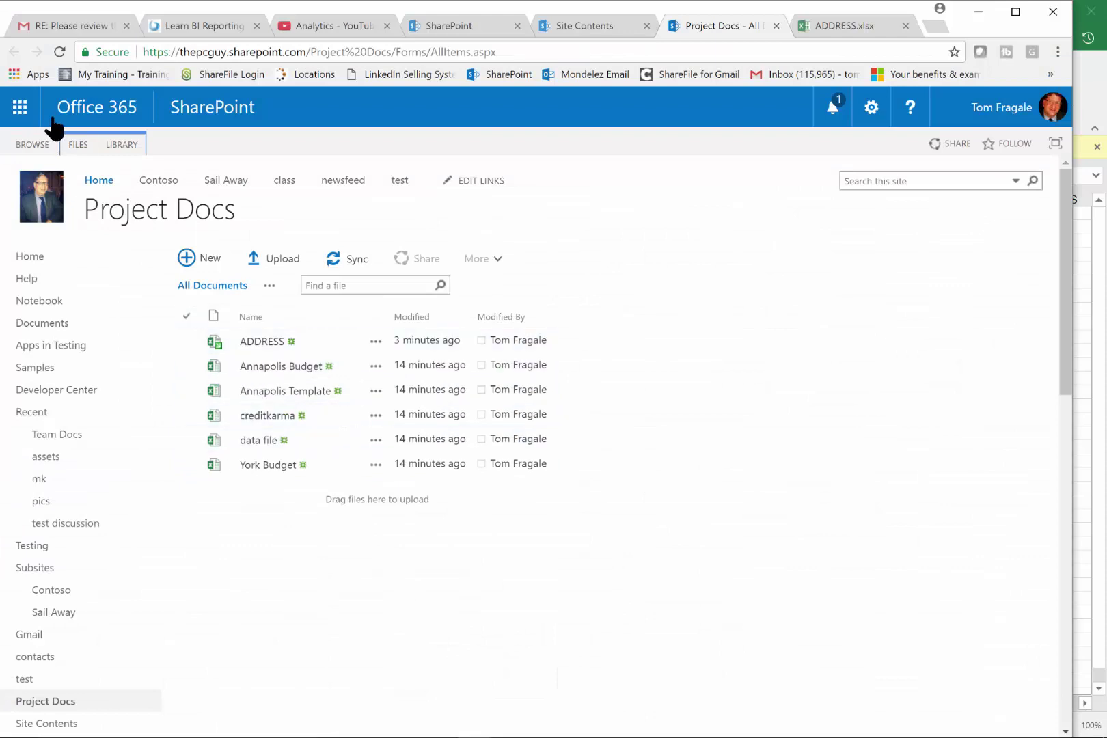
left_click(60, 54)
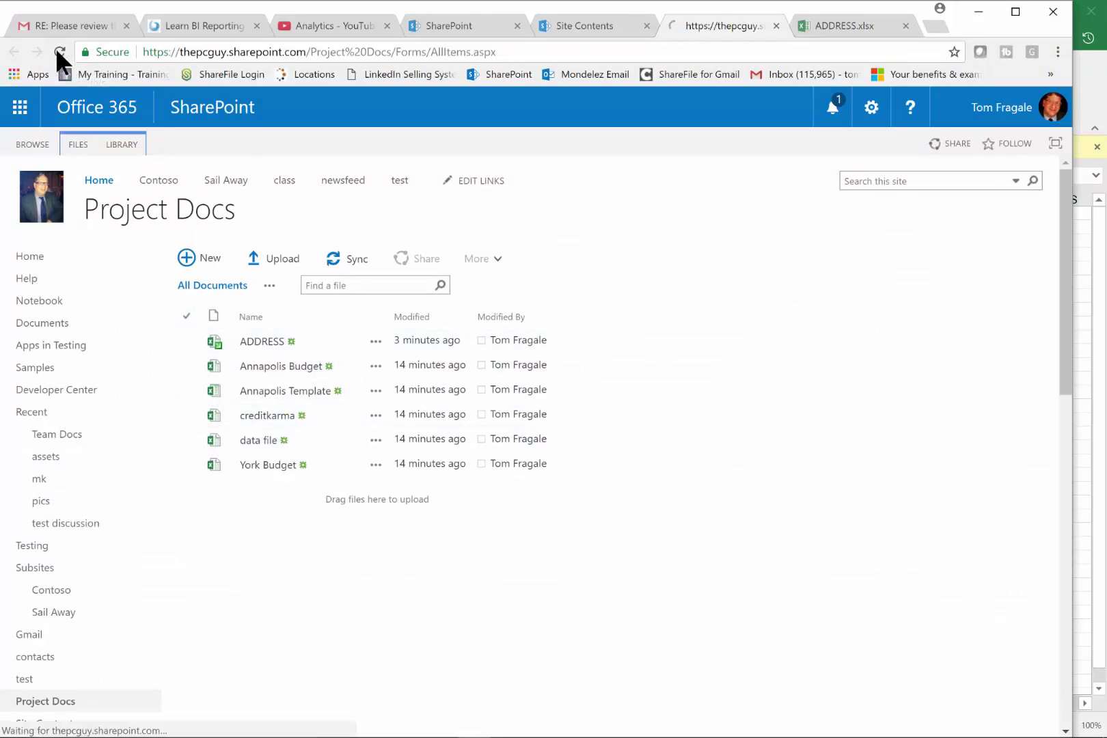
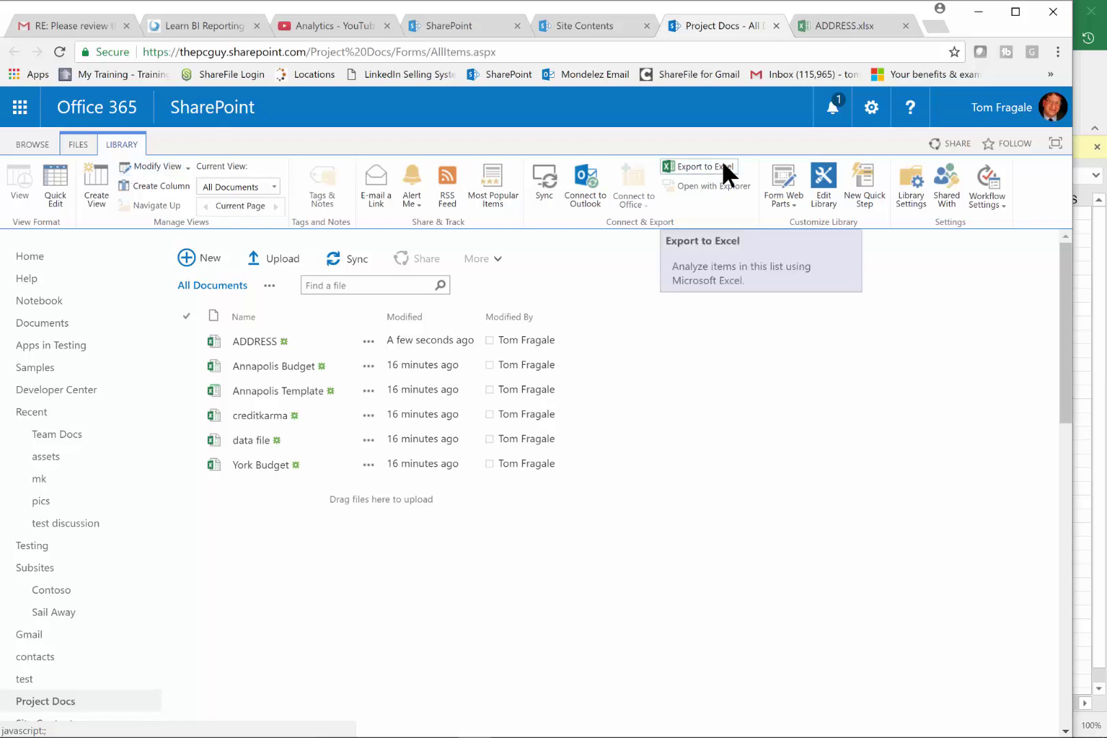
left_click(897, 193)
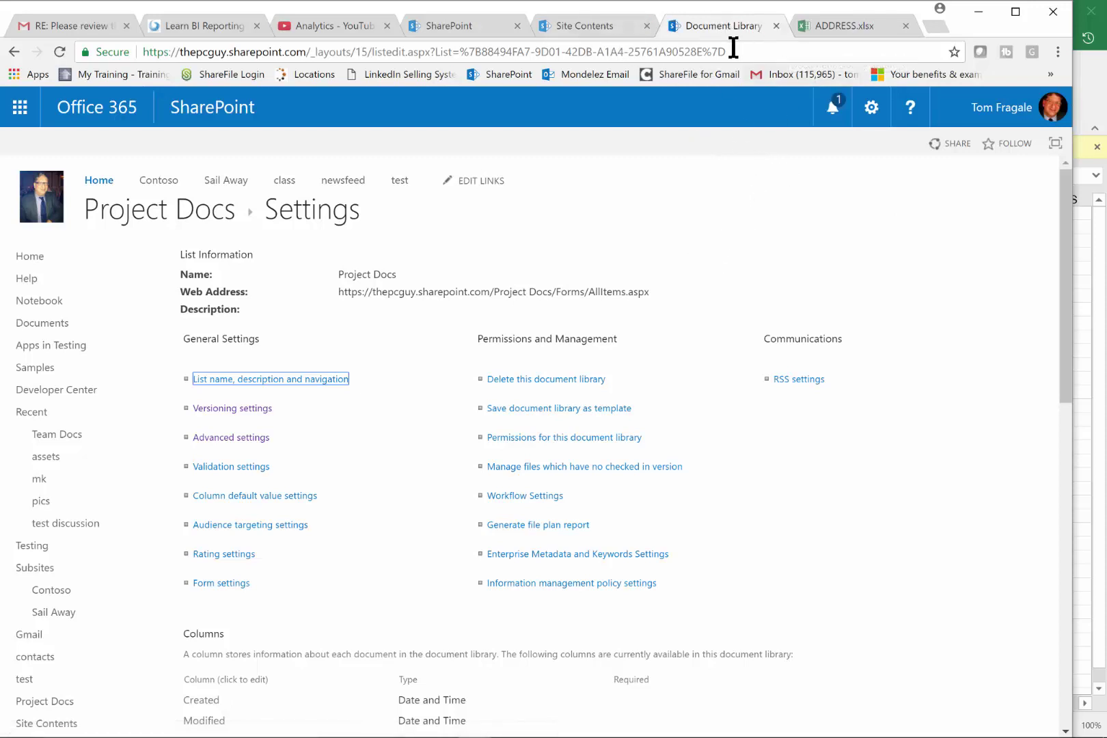
left_click(776, 25)
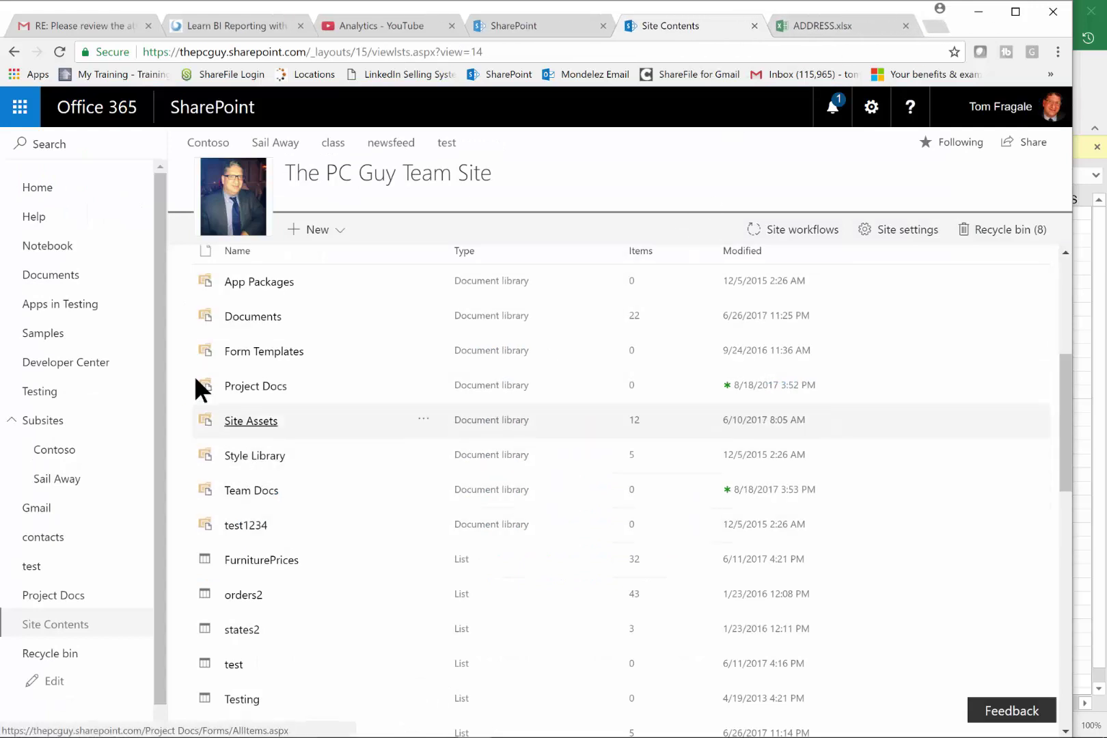
left_click(242, 387)
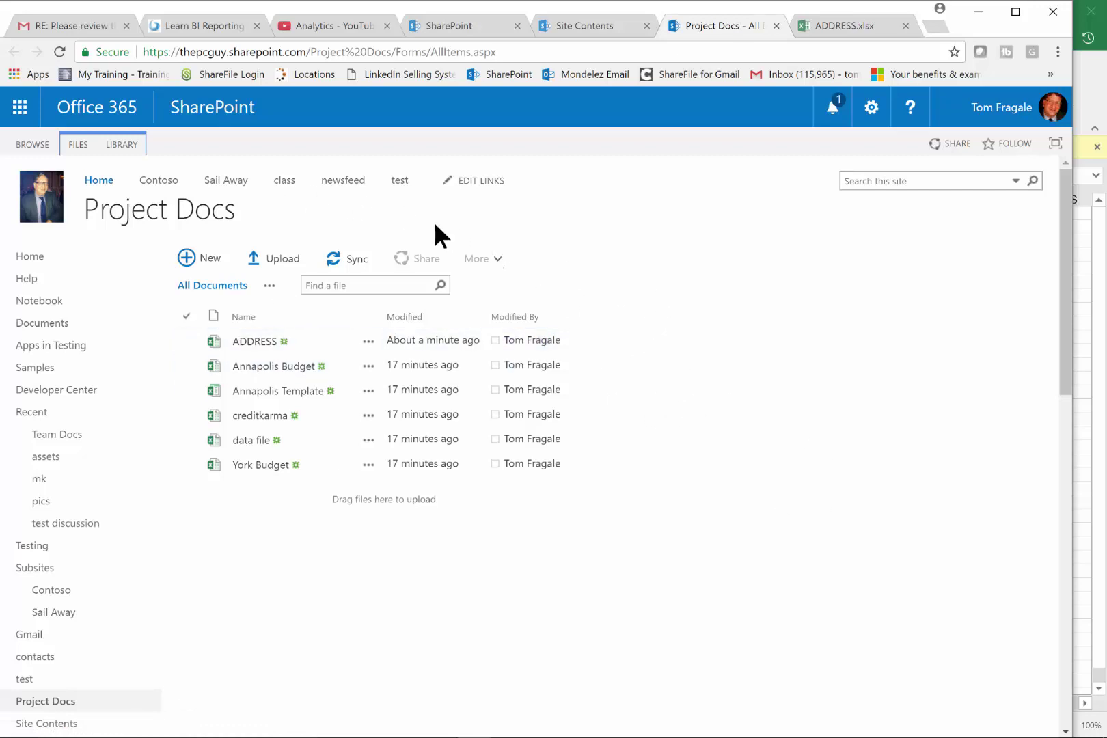
Modify the All Documents view of Project Docs to display the Checked Out To column and save the view.
left_click(118, 143)
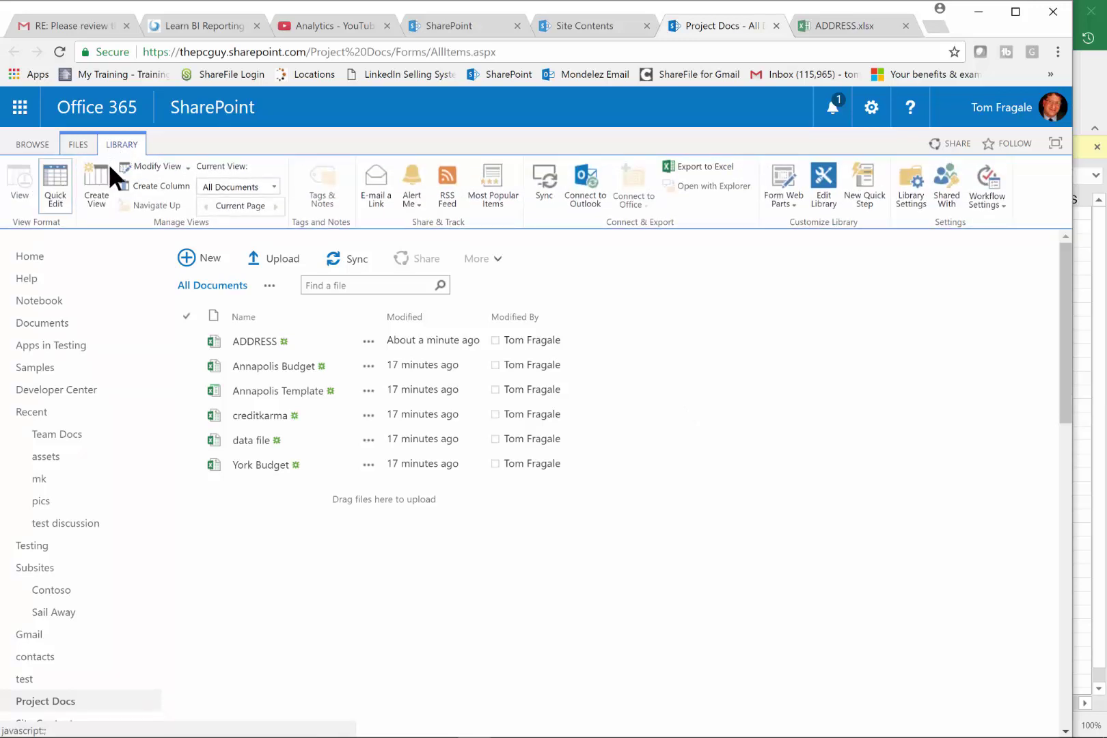
left_click(151, 166)
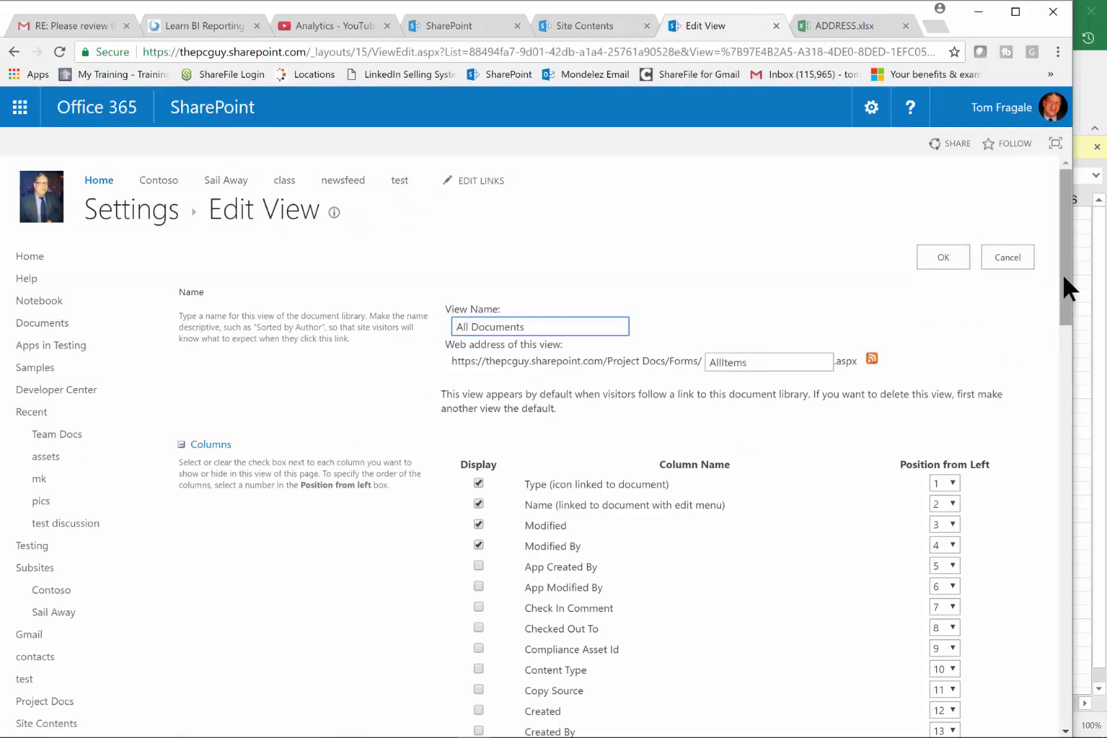
left_click_drag(1062, 274, 1068, 334)
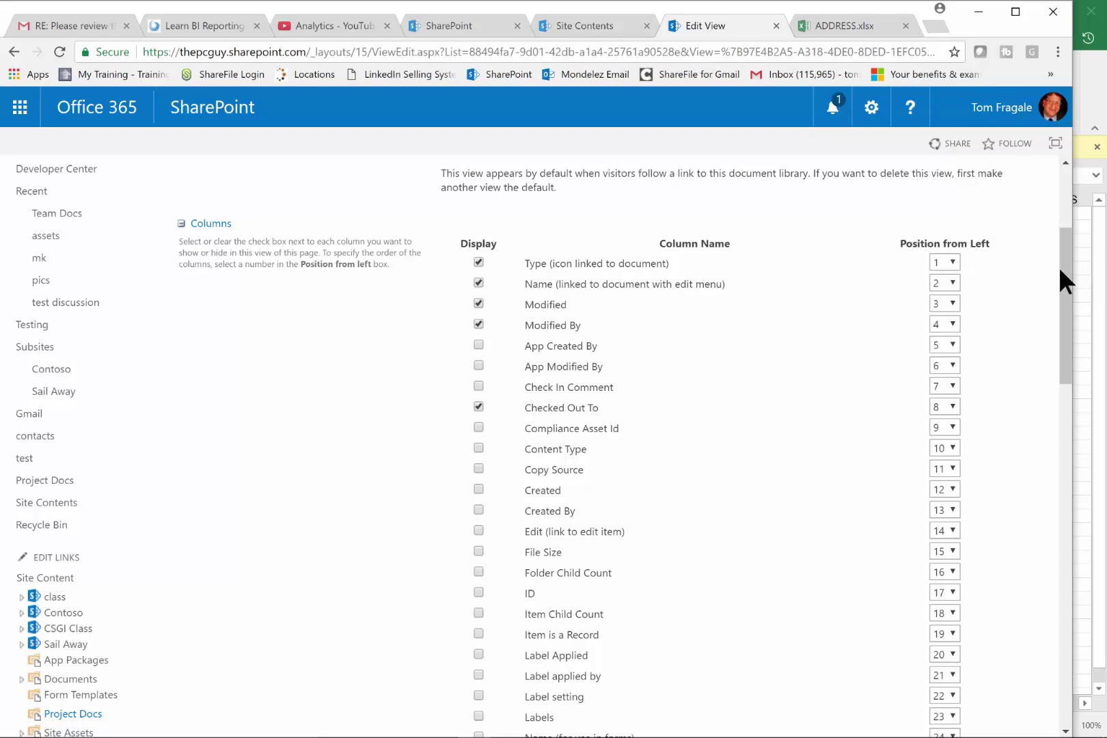
left_click_drag(1070, 285, 1105, 643)
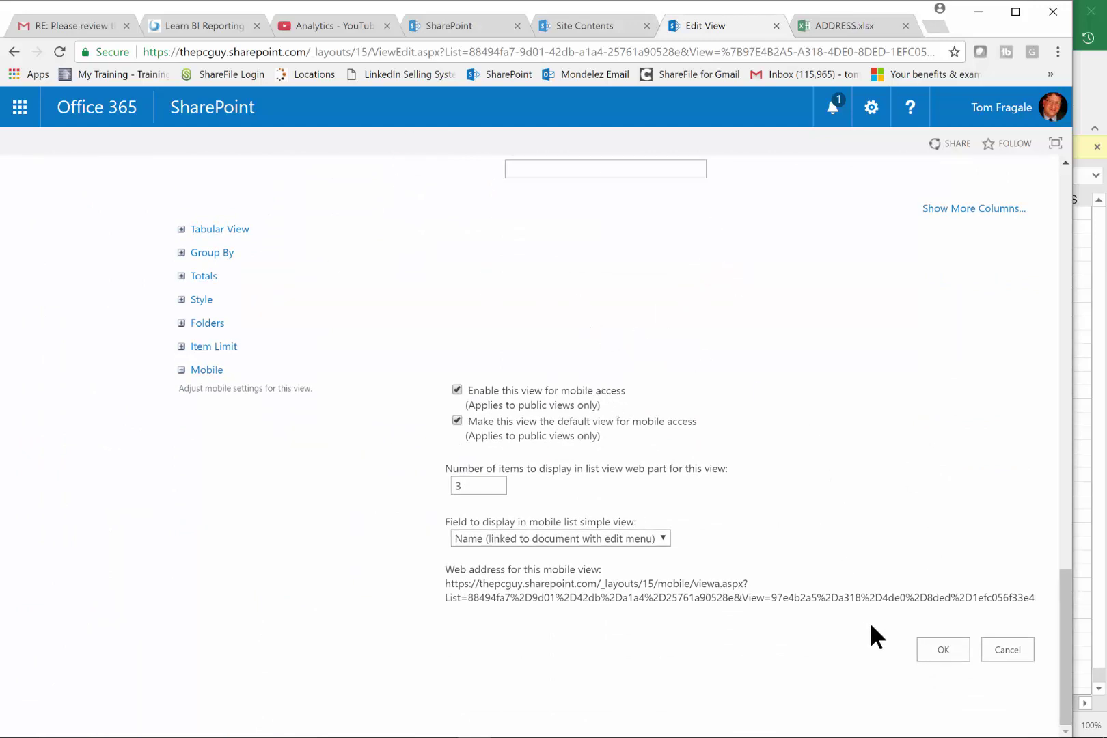
left_click(938, 649)
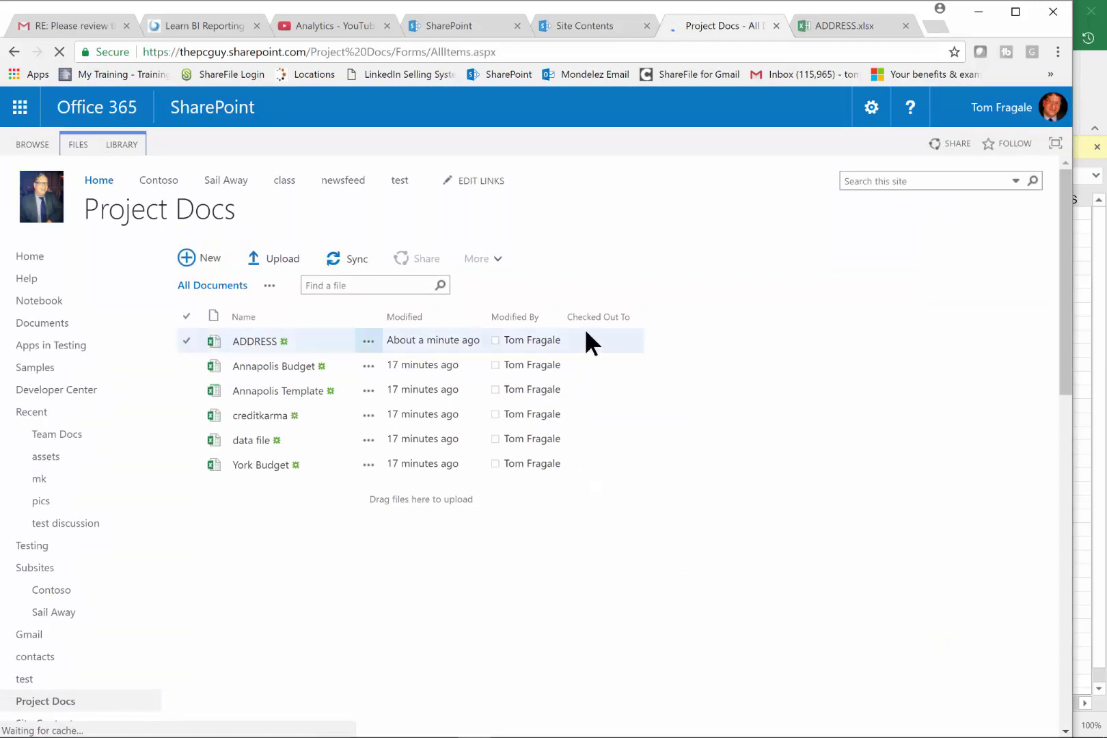
Open the ADDRESS workbook in Excel Online, try to edit it in the browser and continue in view mode.
left_click(410, 341)
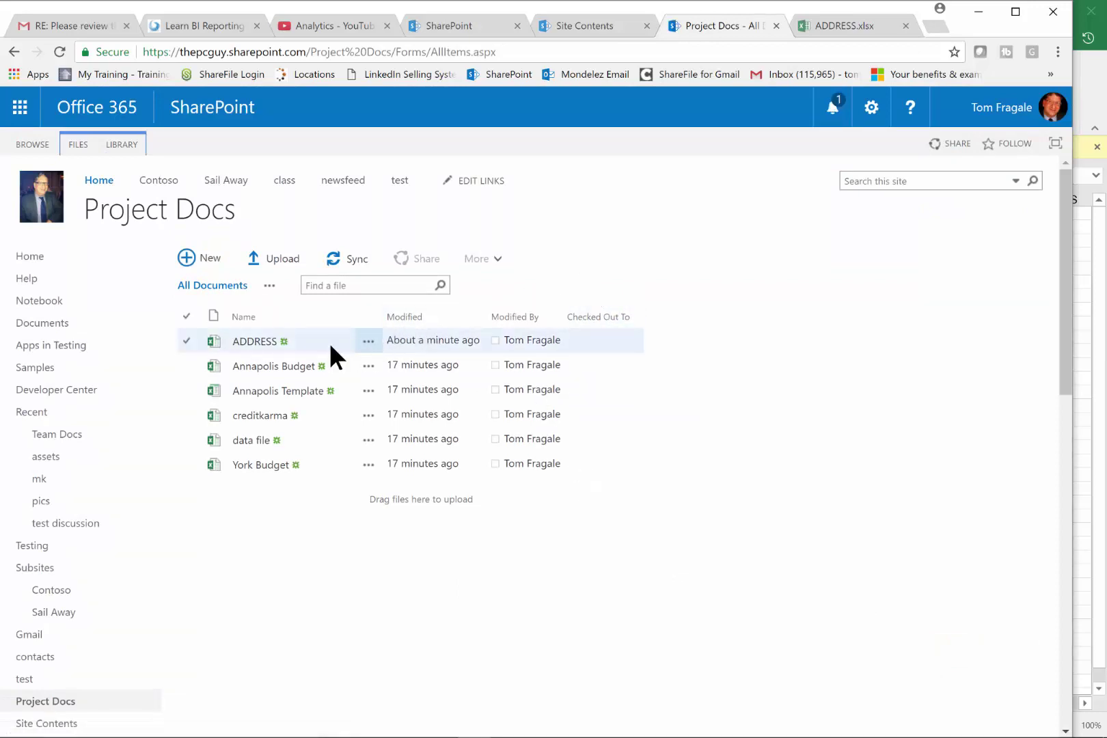
left_click(253, 343)
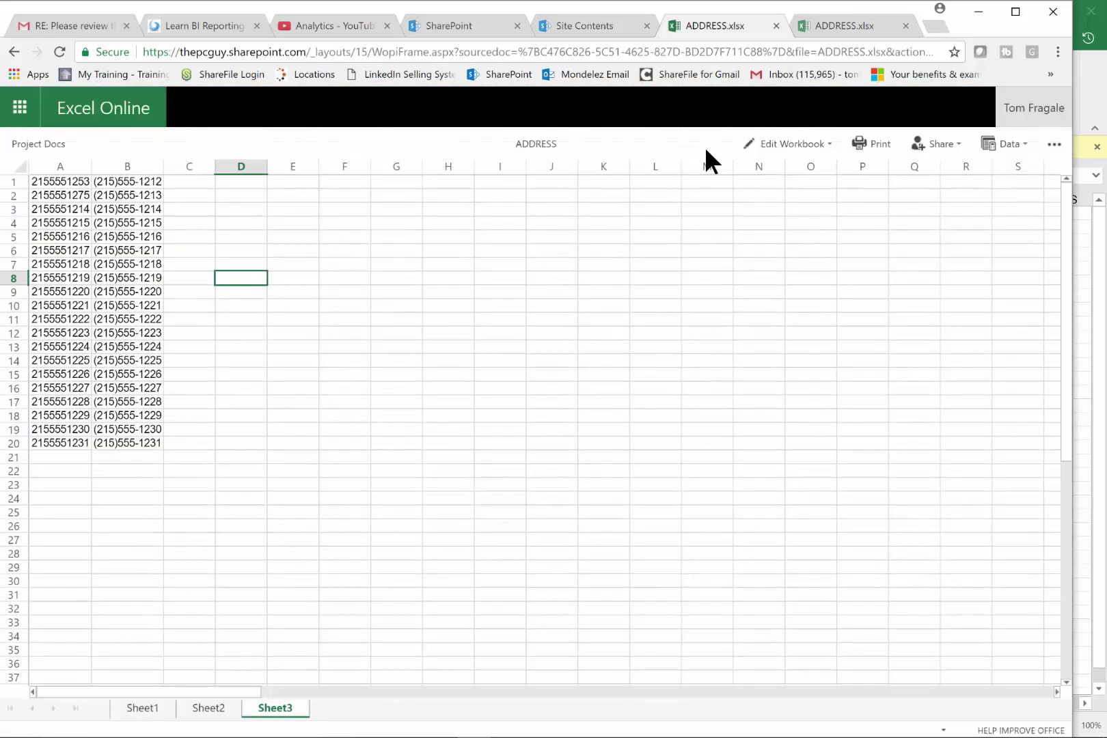
left_click(830, 142)
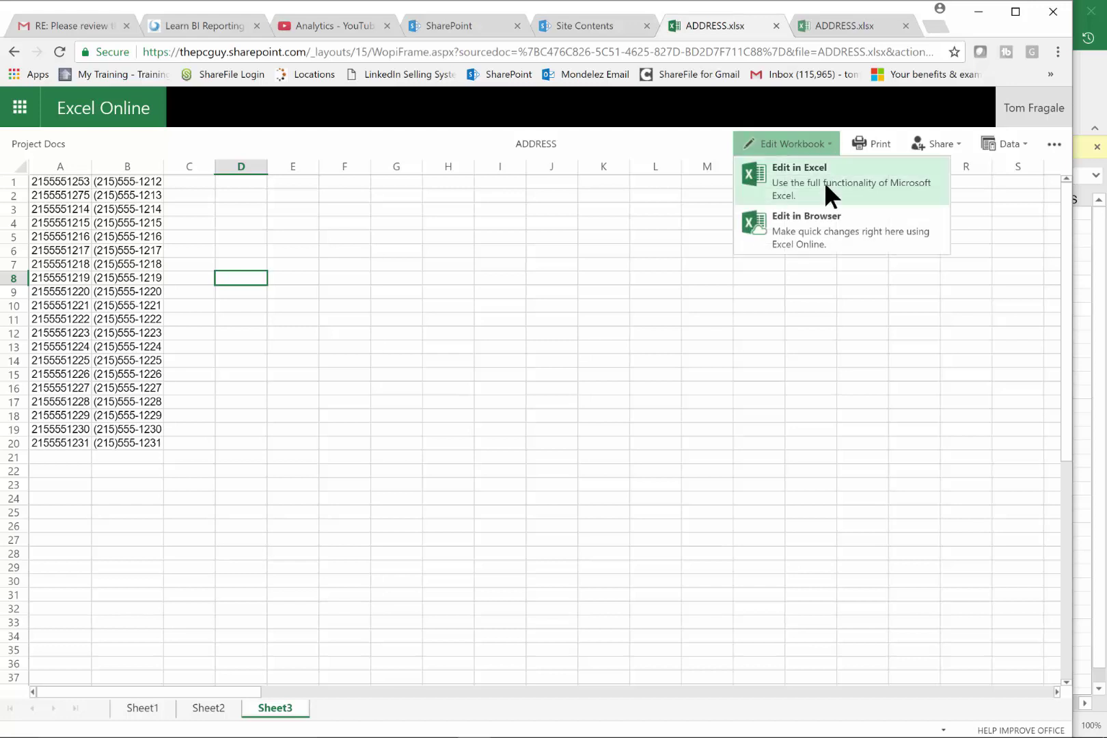
left_click(814, 218)
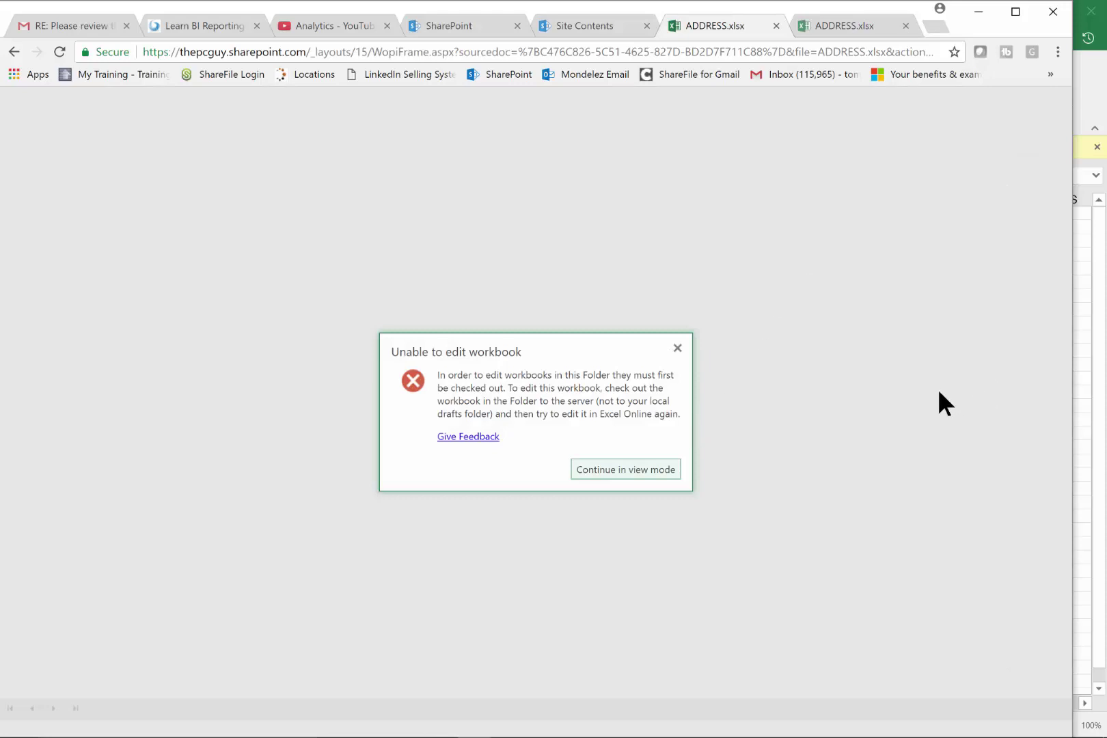
left_click(624, 468)
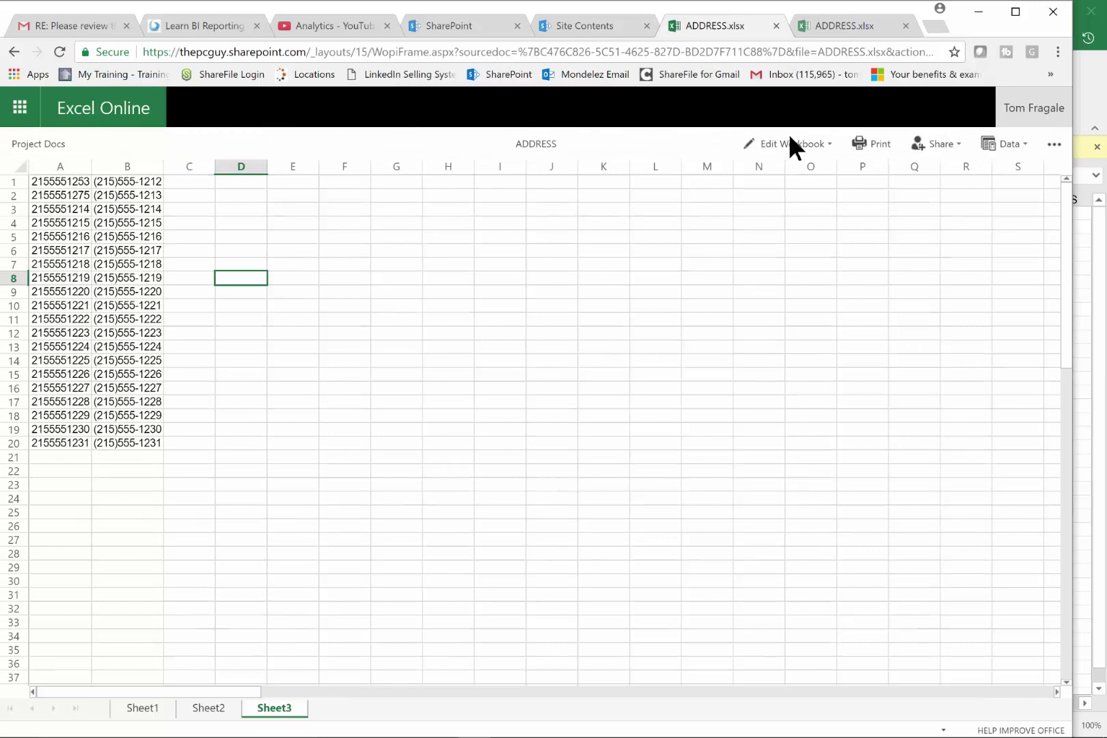
Open the ADDRESS workbook for editing in desktop Excel and check it out.
left_click(791, 136)
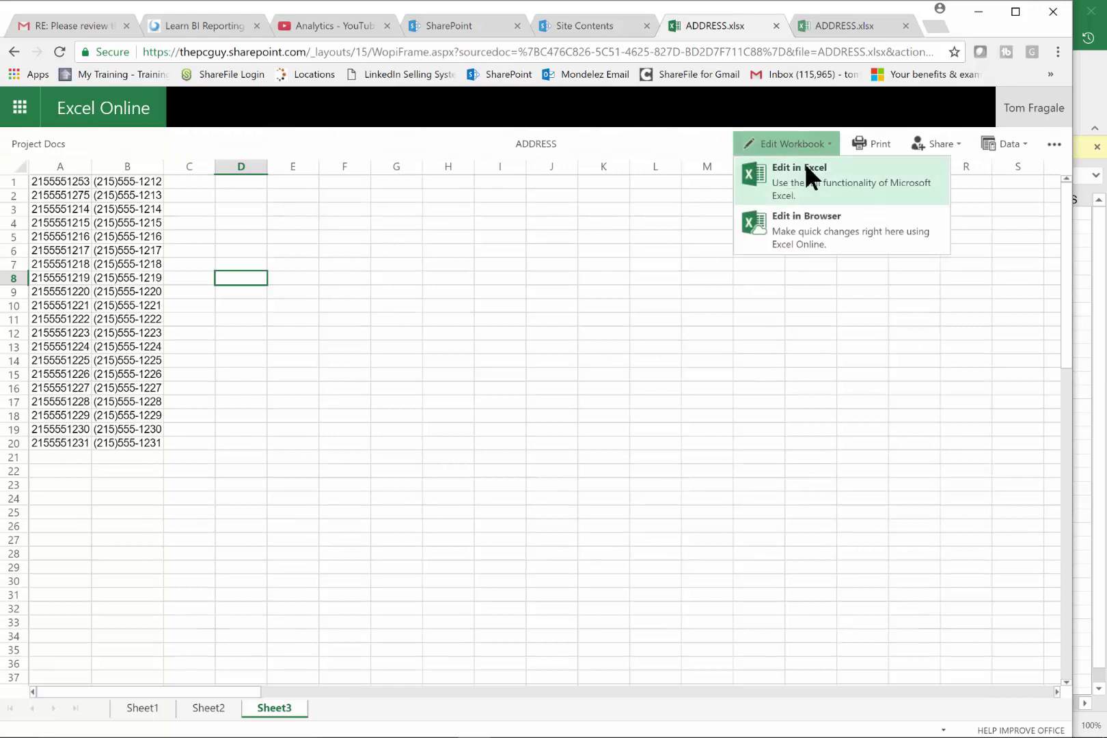
left_click(804, 176)
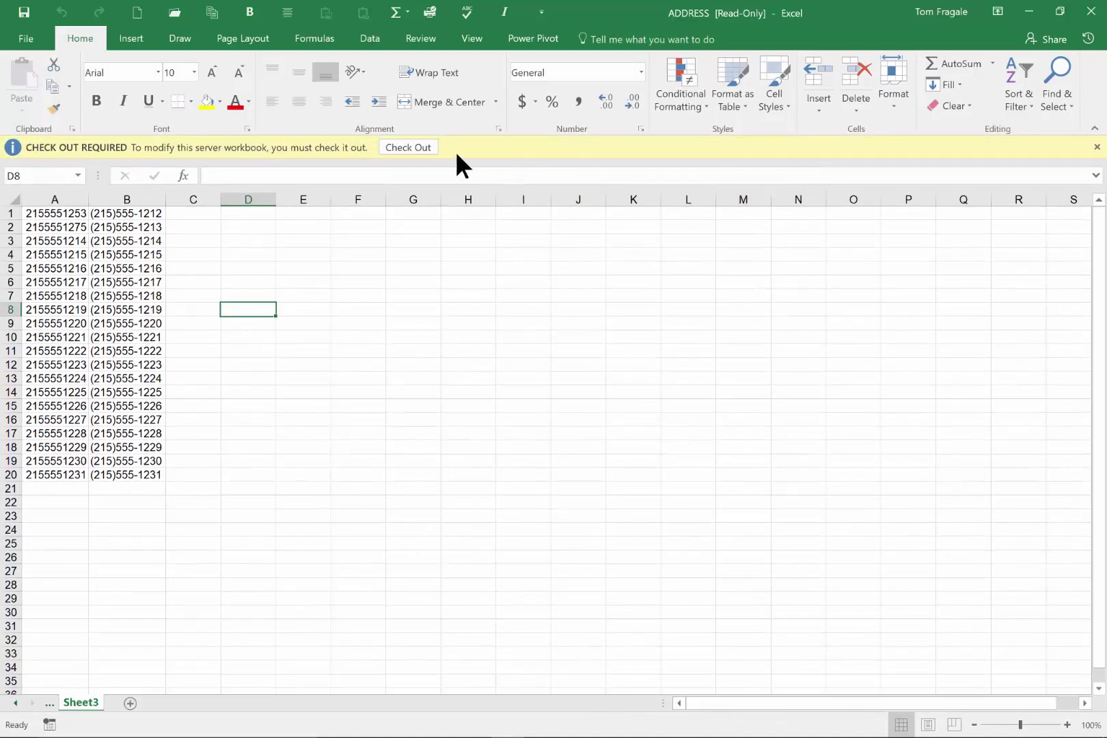
left_click(414, 148)
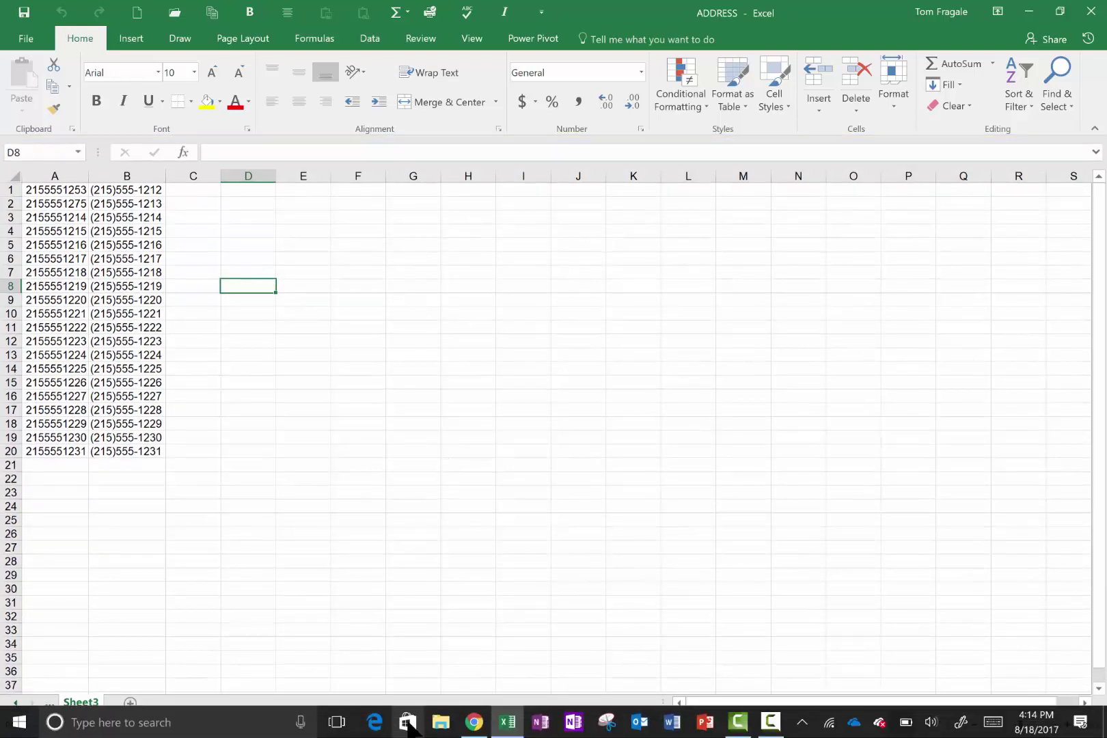
Switch to the browser, reopen the Project Docs library from Site Contents and inspect the Checked Out To entry for ADDRESS.
left_click(471, 732)
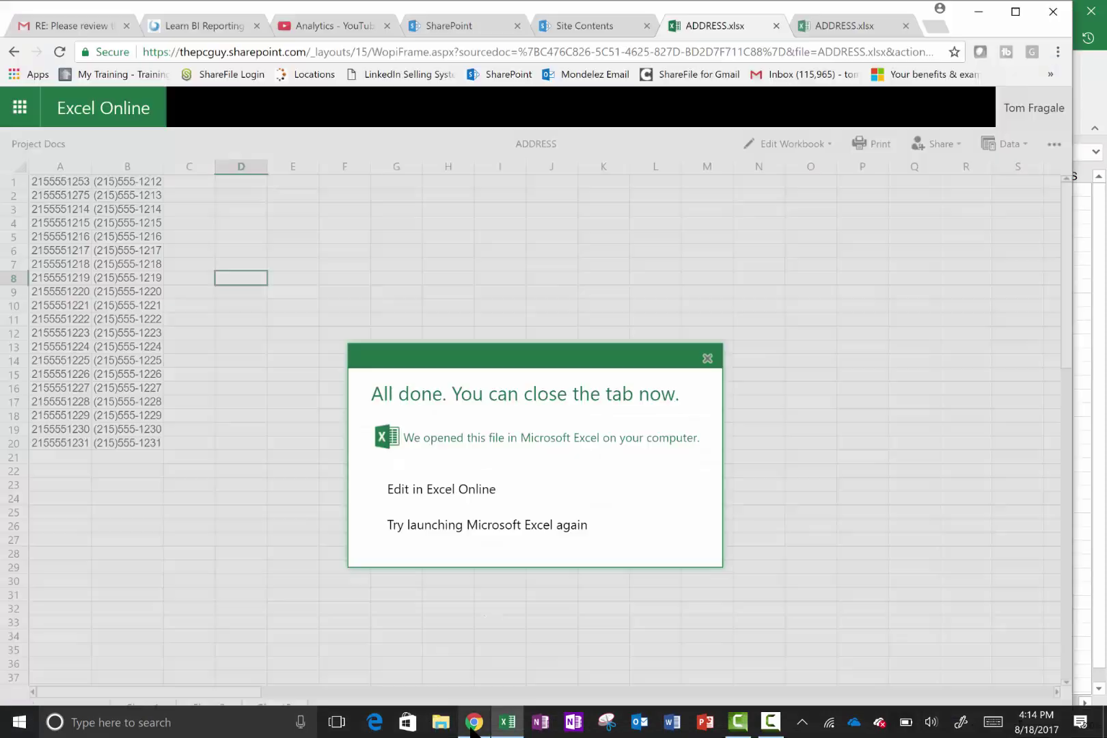
left_click(560, 30)
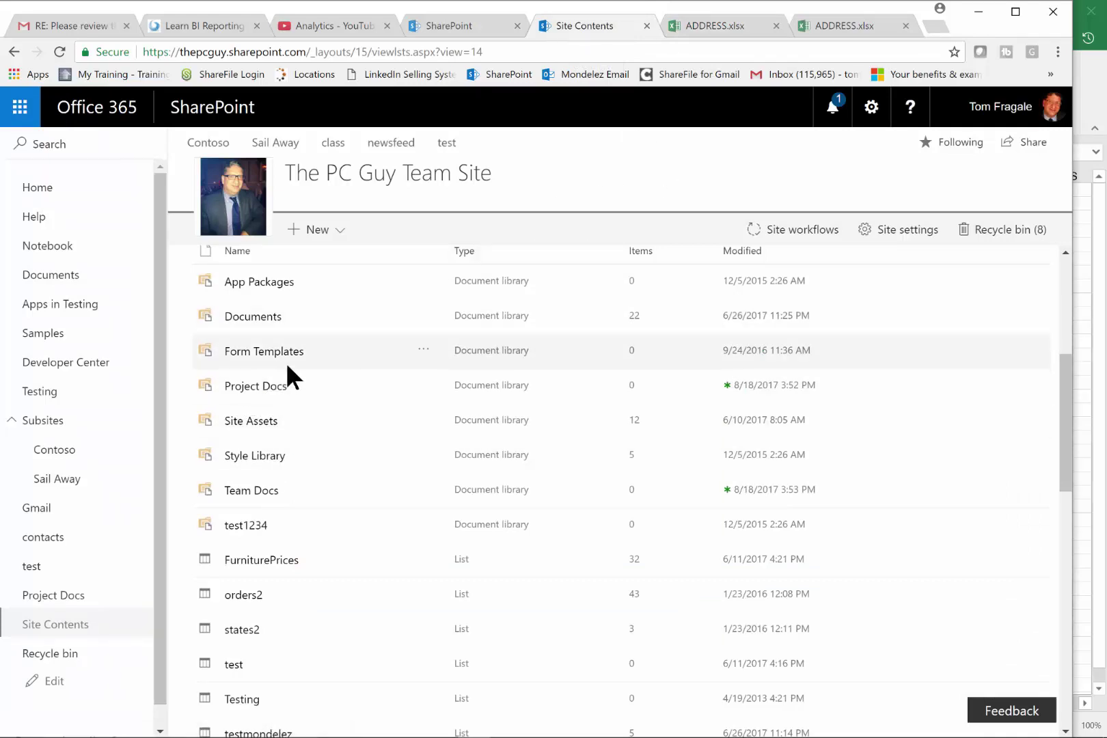
left_click(272, 385)
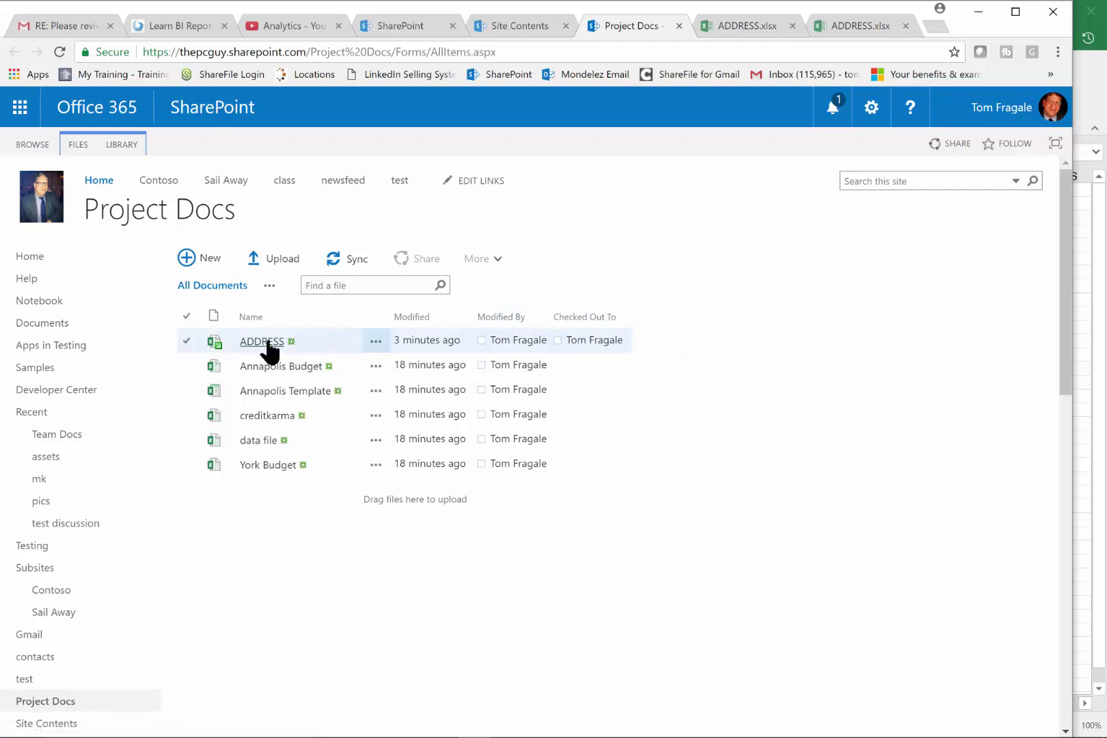
mouse_move(215, 345)
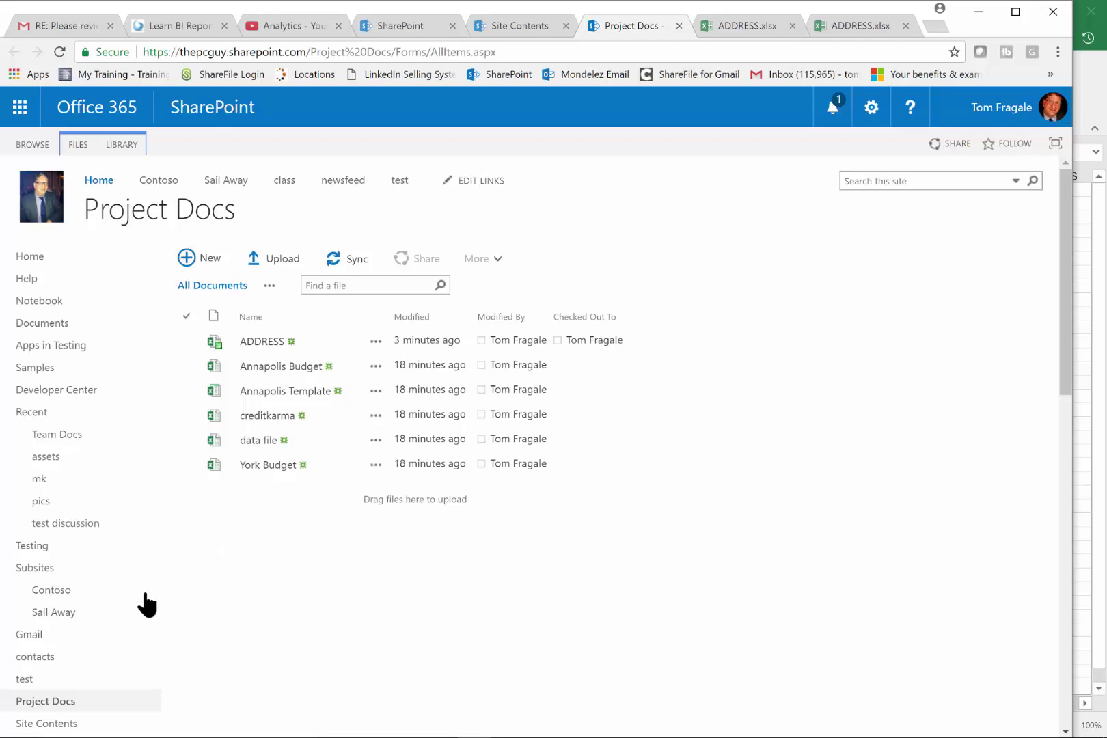
Upload the ADDRESS file from the Class Files folder to the Team Docs library.
left_click(51, 437)
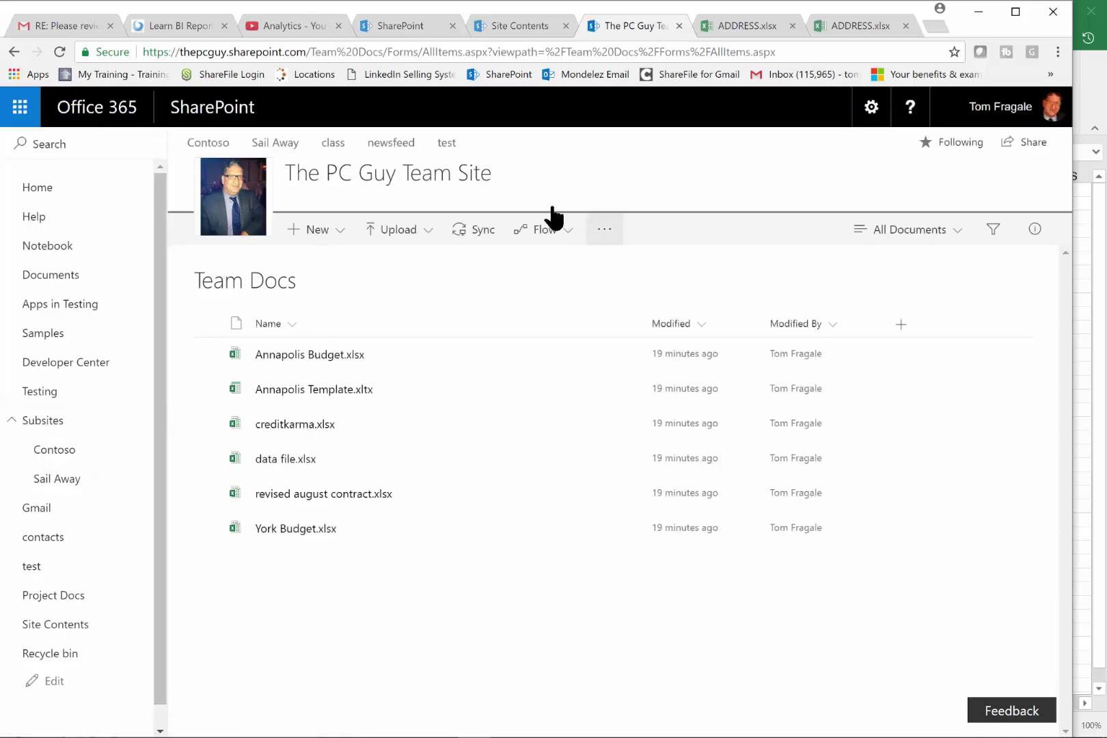
left_click(392, 234)
left_click(387, 266)
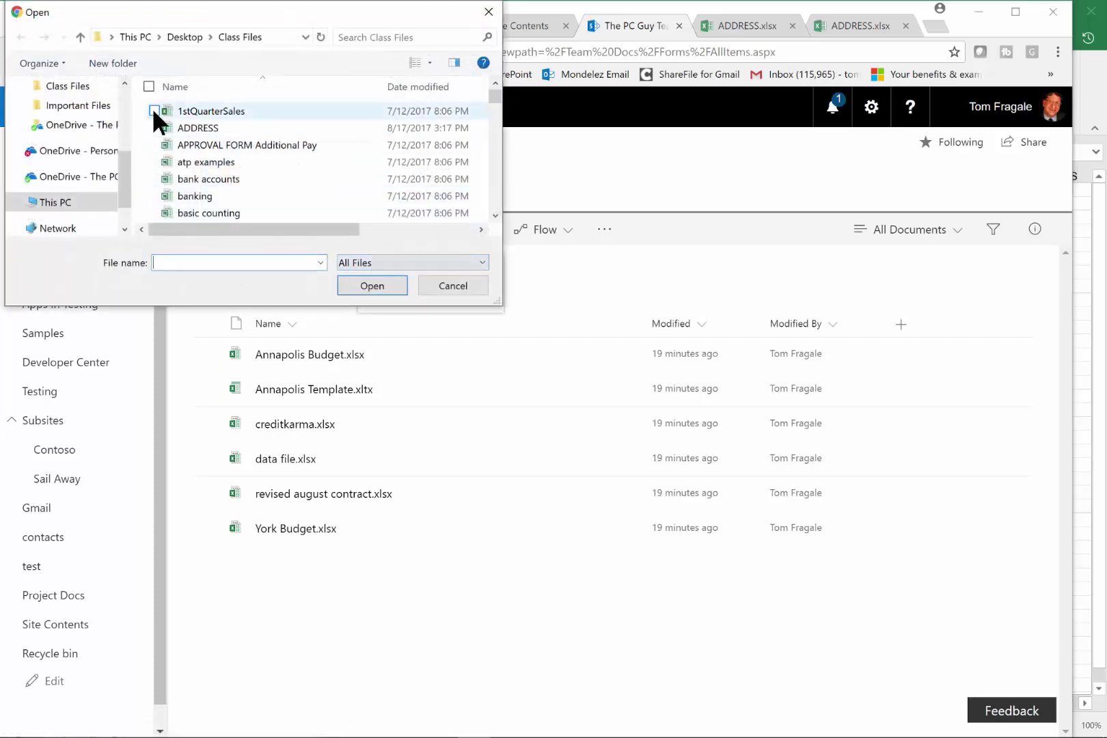
left_click(186, 128)
left_click(357, 279)
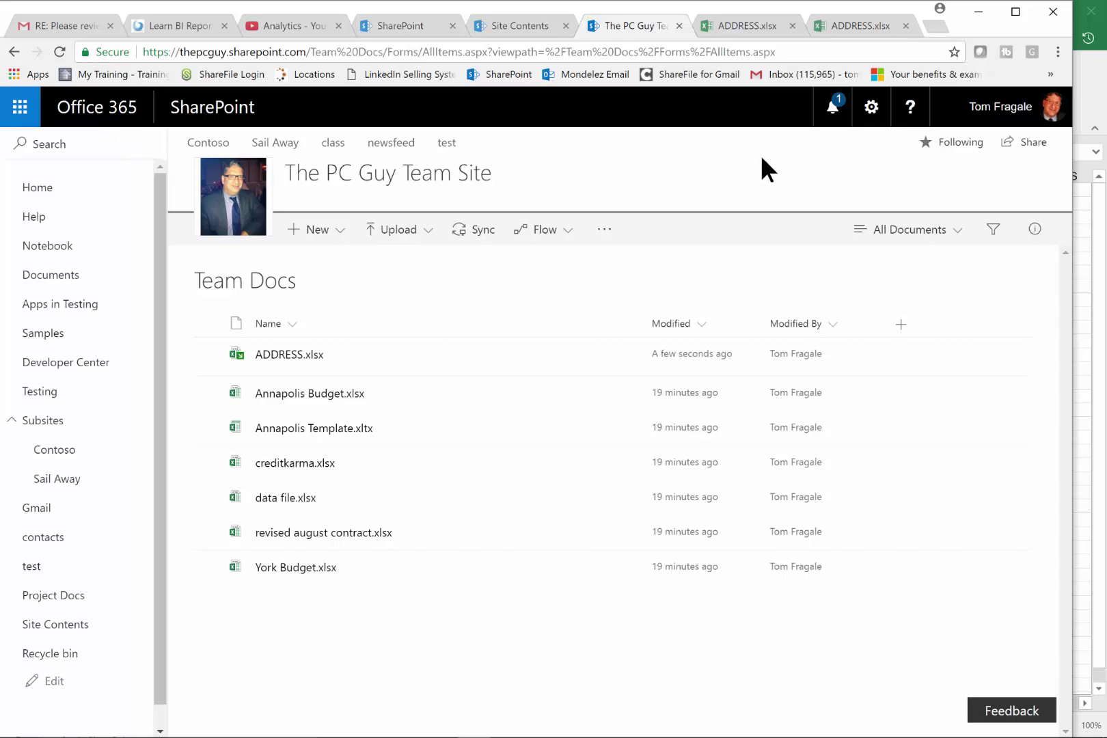
In the Team Docs library's versioning settings, choose Yes for requiring documents to be checked out before editing and save the settings.
left_click(868, 116)
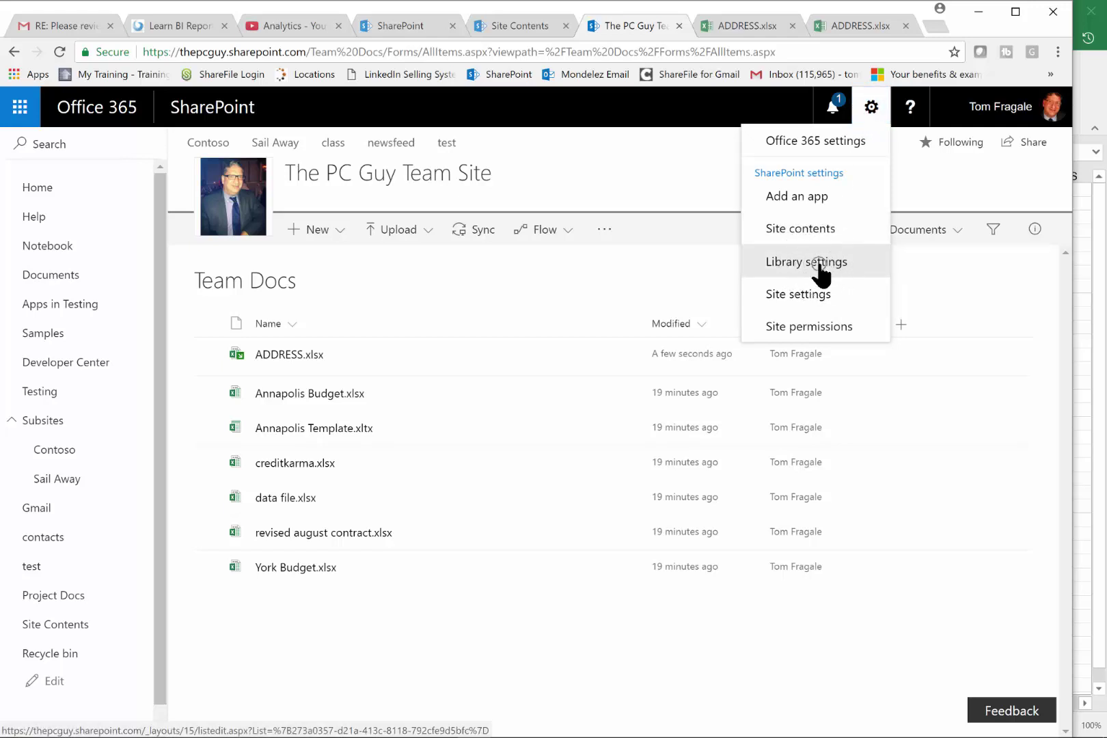
left_click(819, 267)
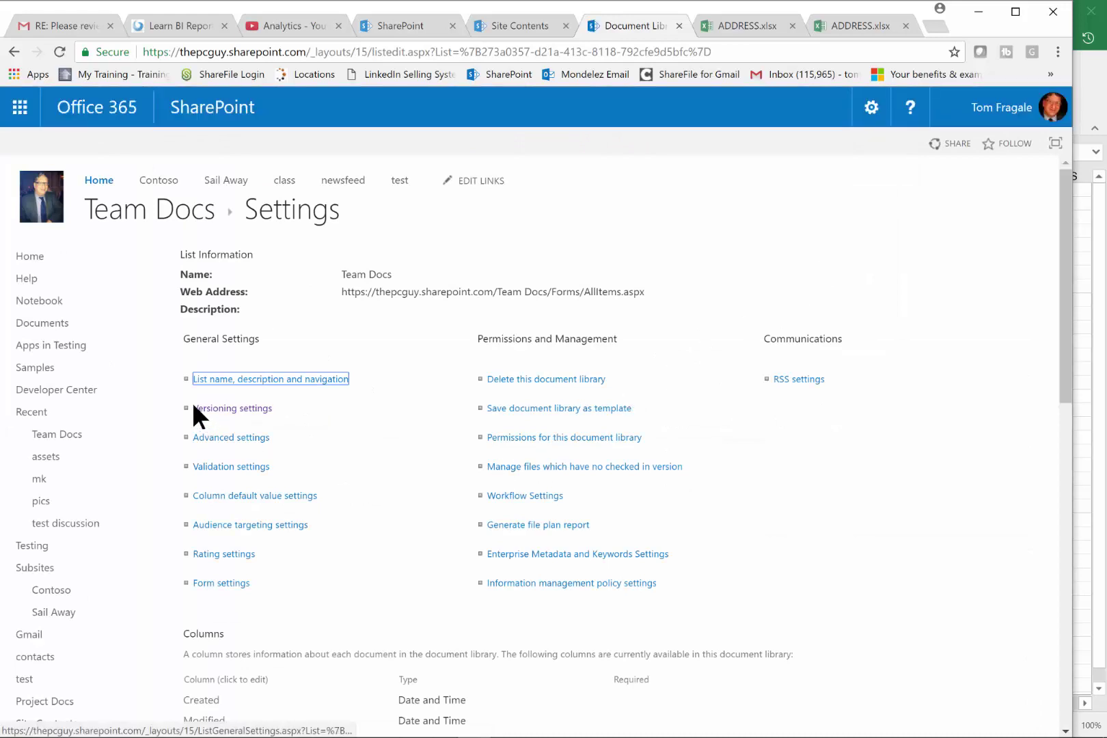
left_click(214, 399)
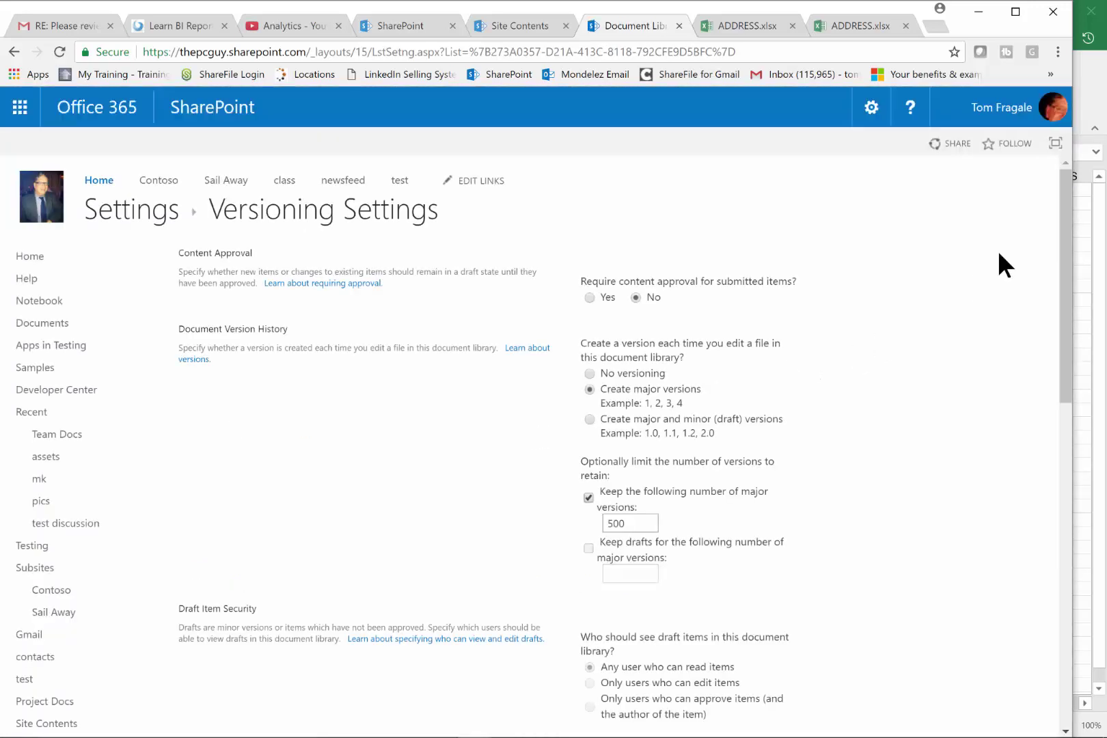
left_click_drag(1063, 201, 999, 349)
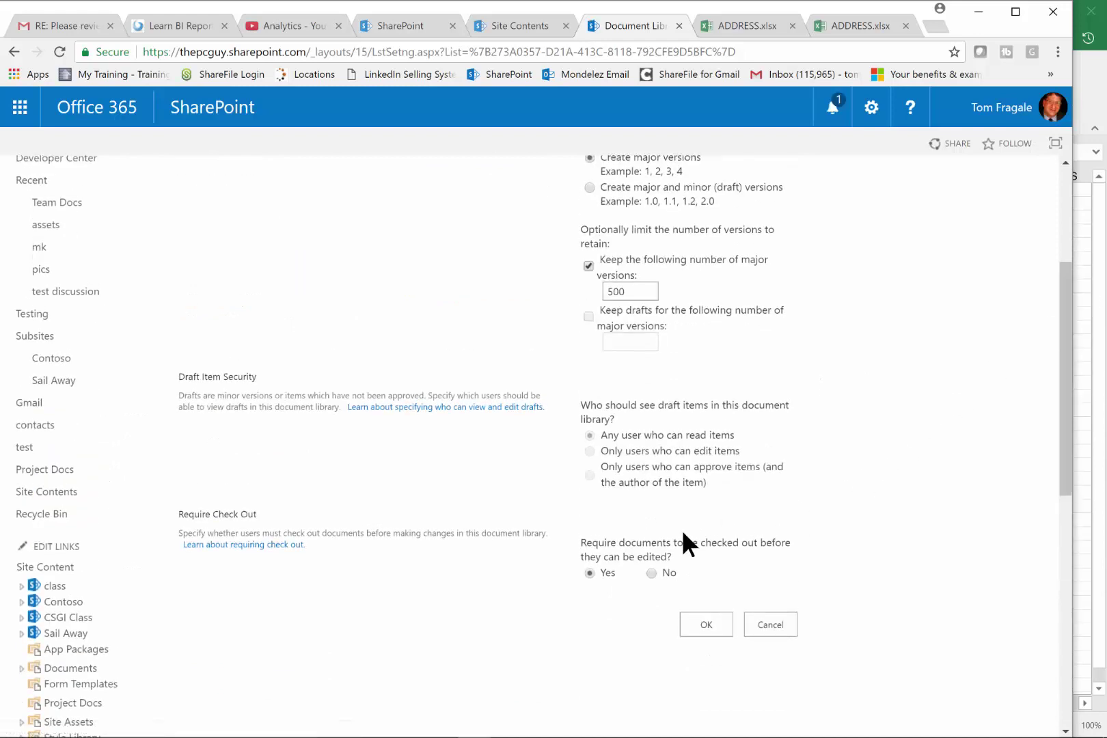
left_click(589, 573)
left_click(699, 619)
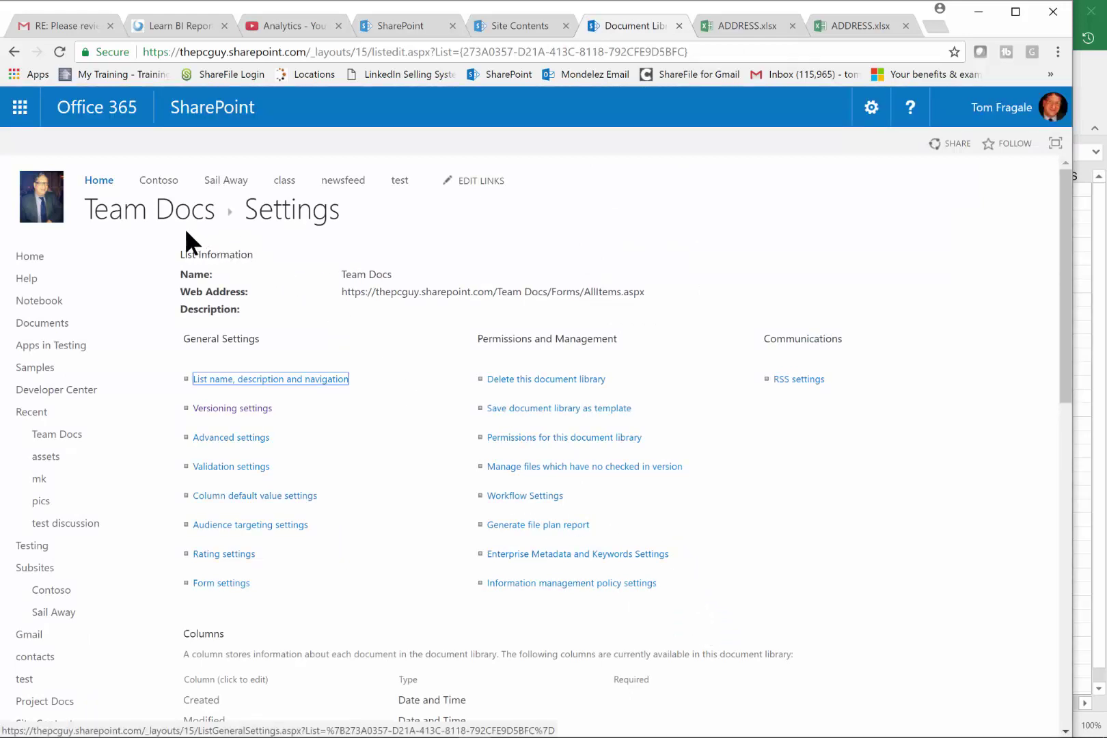
Review the list experience options in the Team Docs library's advanced settings, confirm the settings page and return to the library.
left_click(160, 214)
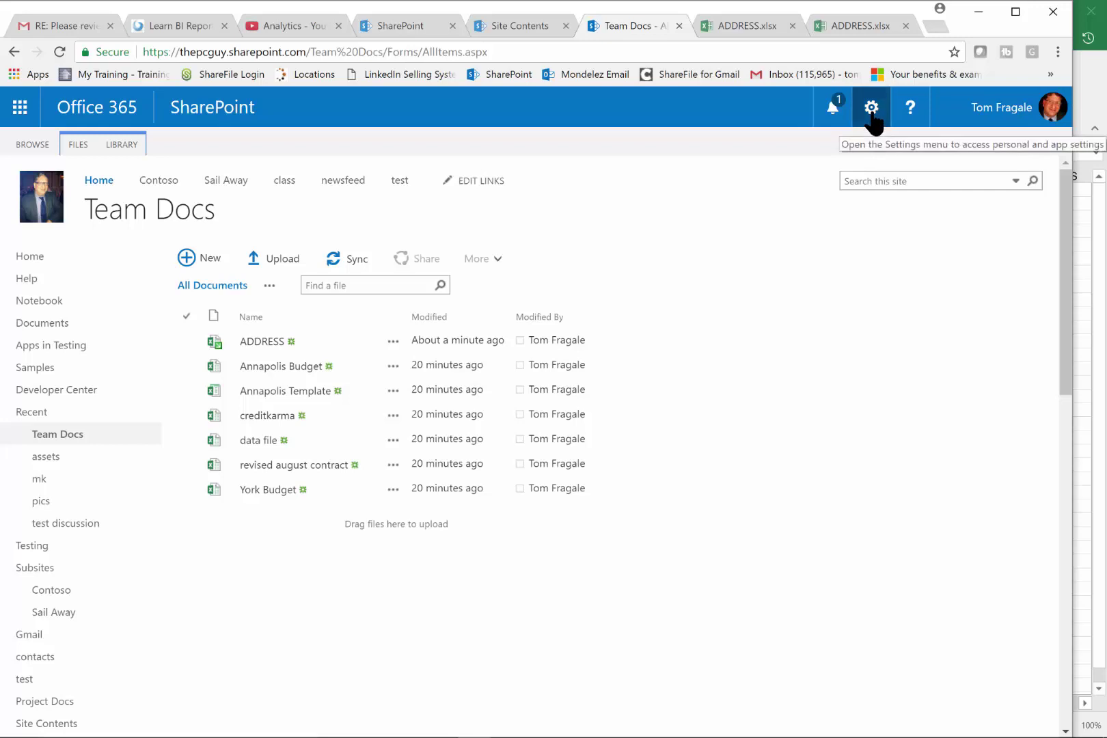
left_click(112, 147)
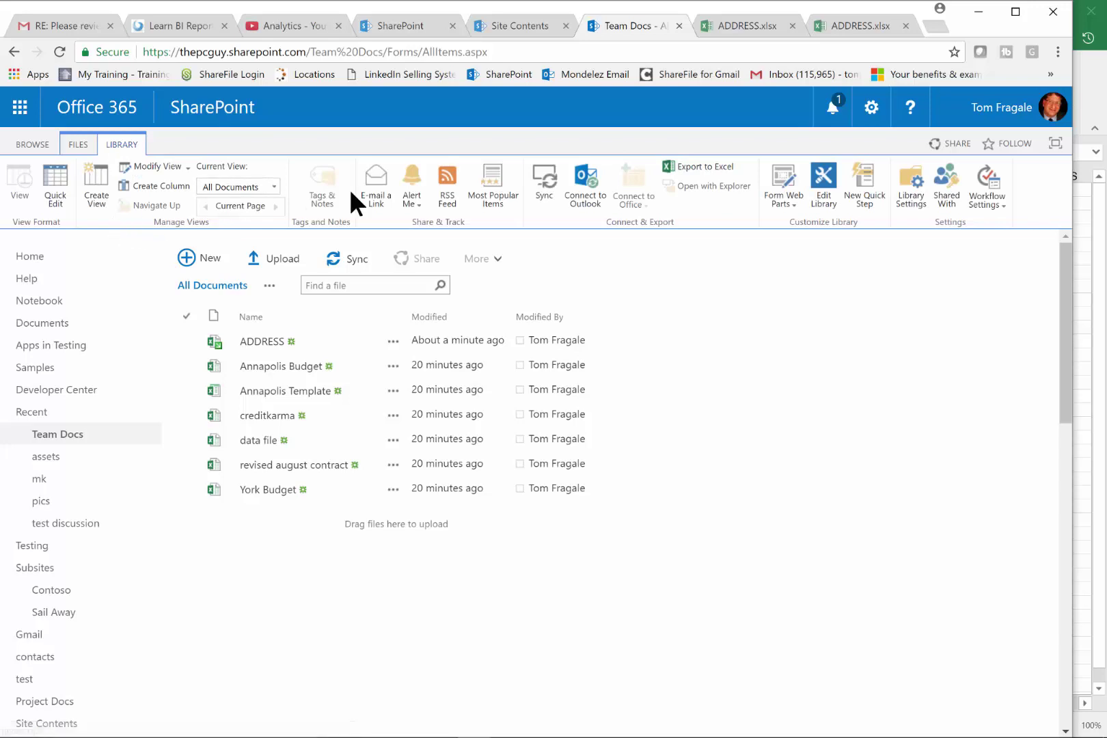
left_click(905, 178)
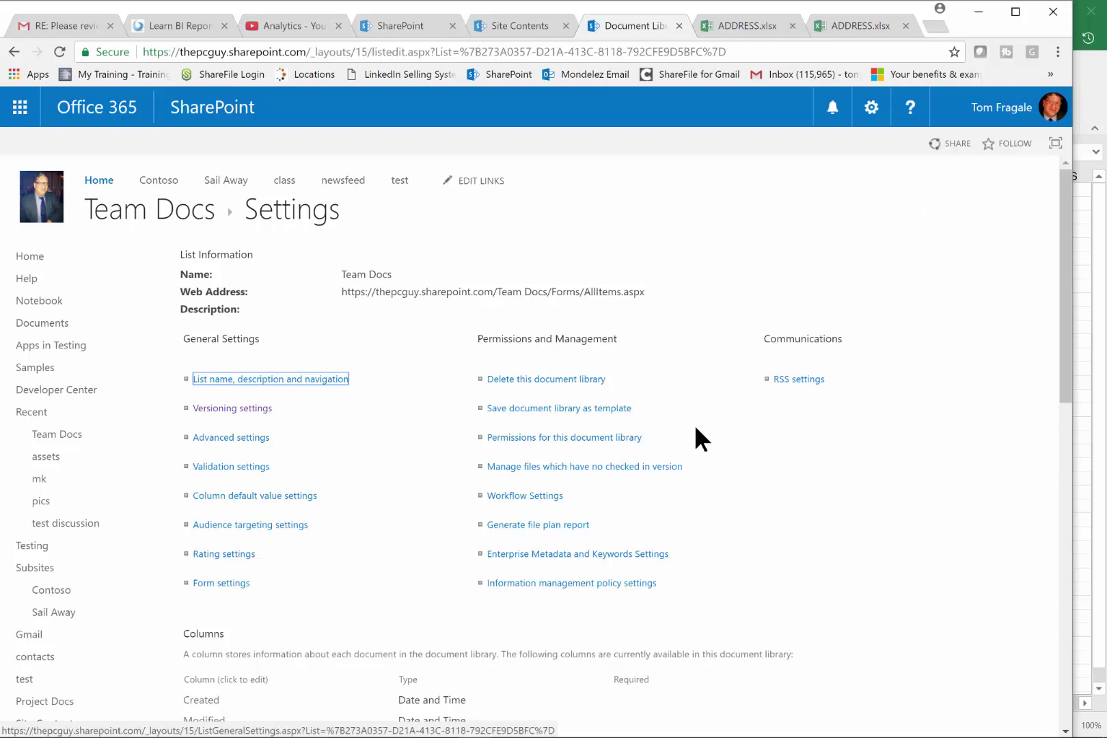
left_click(220, 437)
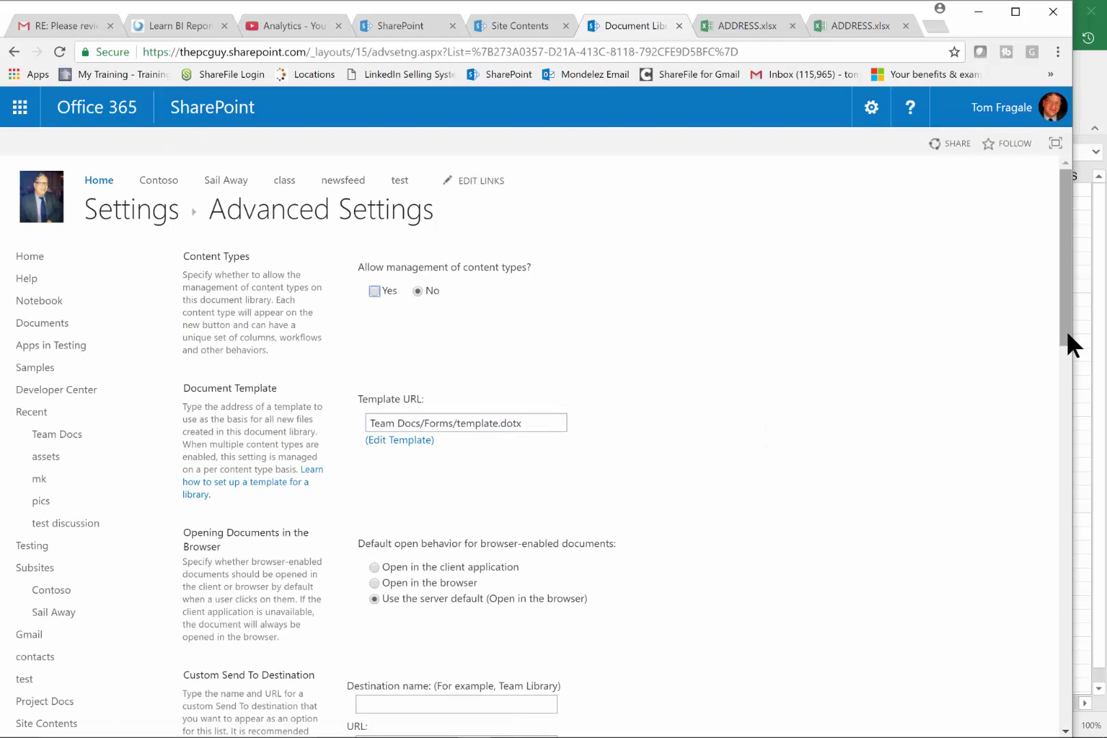
left_click_drag(1067, 330, 1102, 713)
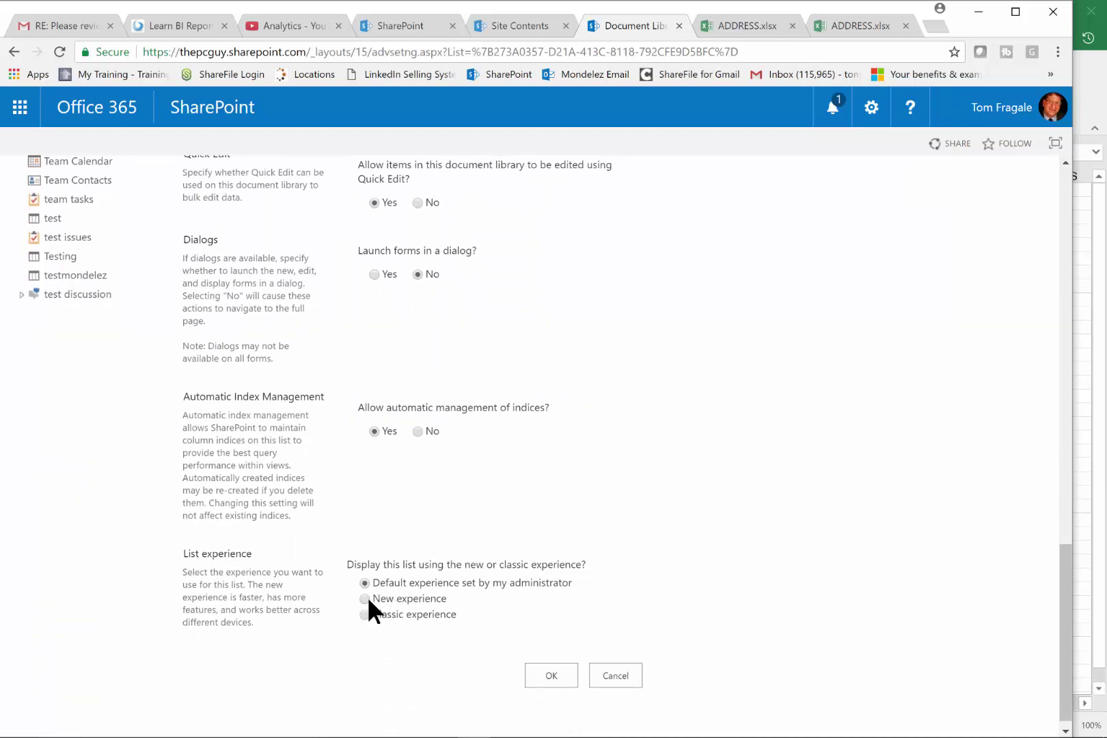
left_click(538, 666)
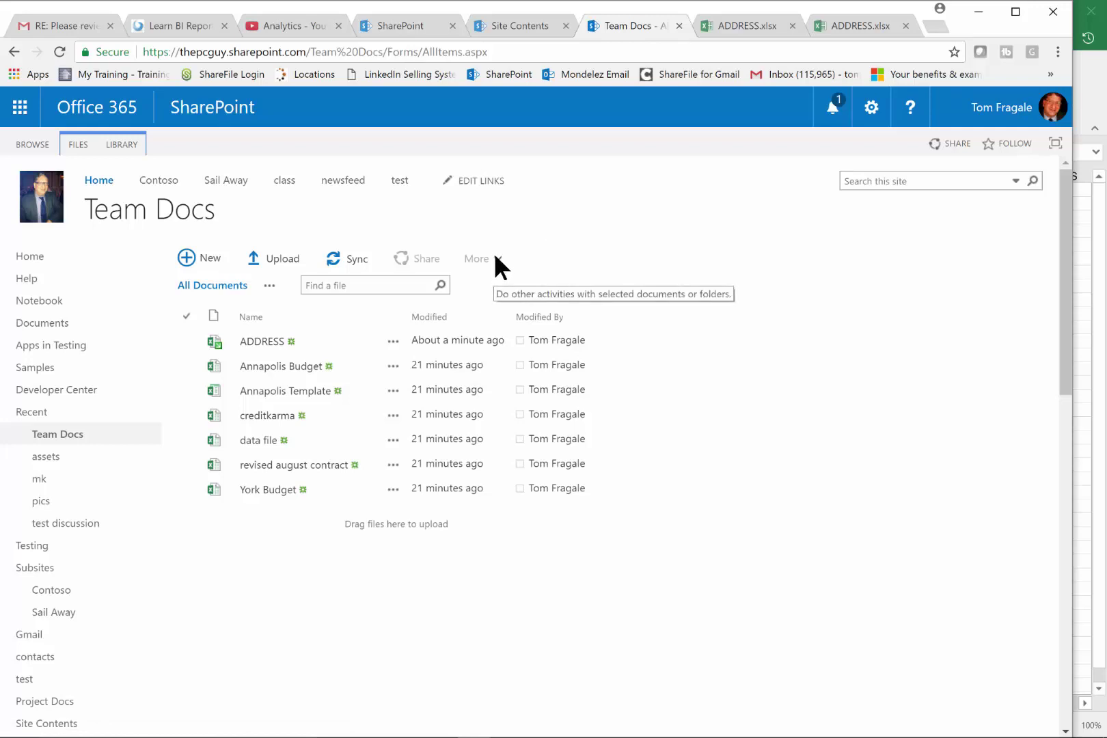
Modify the All Documents view of Team Docs to display the Checked Out To column and save the view.
left_click(269, 287)
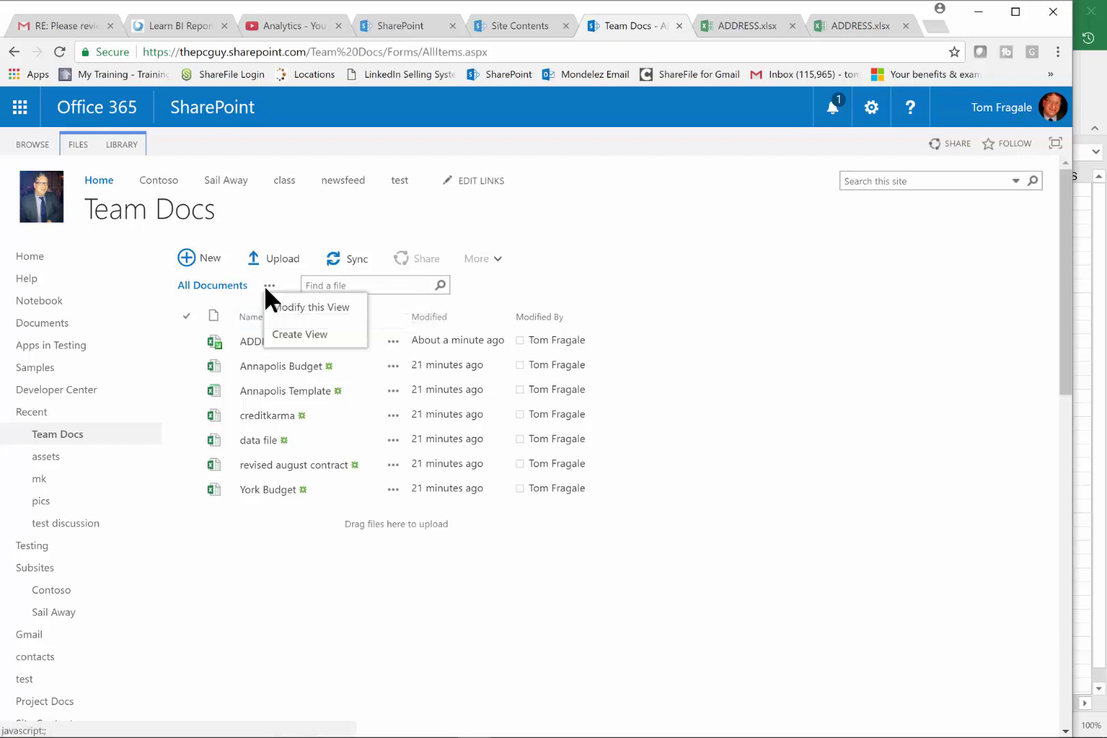
left_click(308, 307)
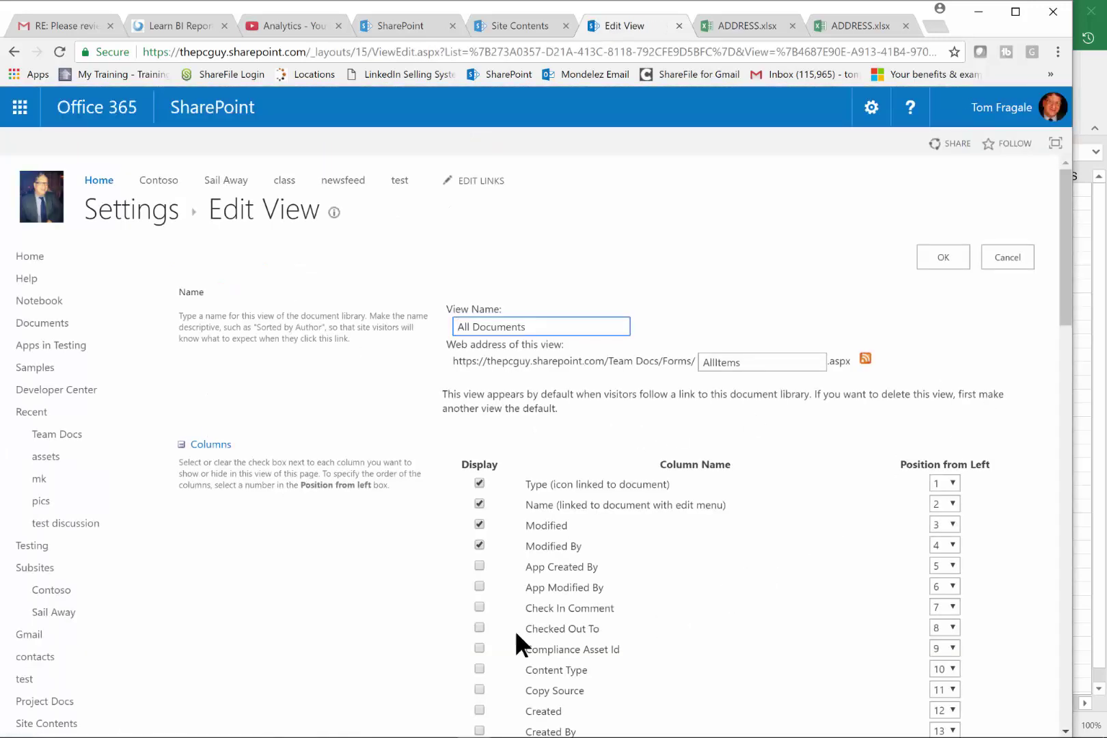
left_click(480, 624)
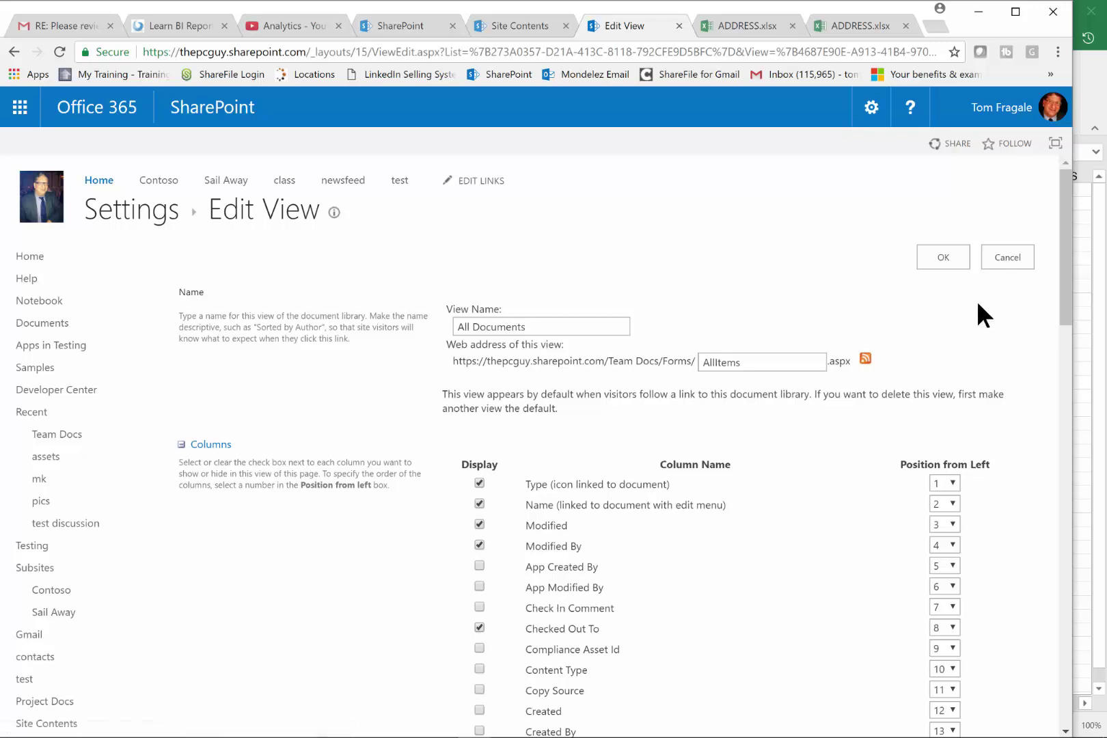
left_click_drag(1068, 240, 1055, 724)
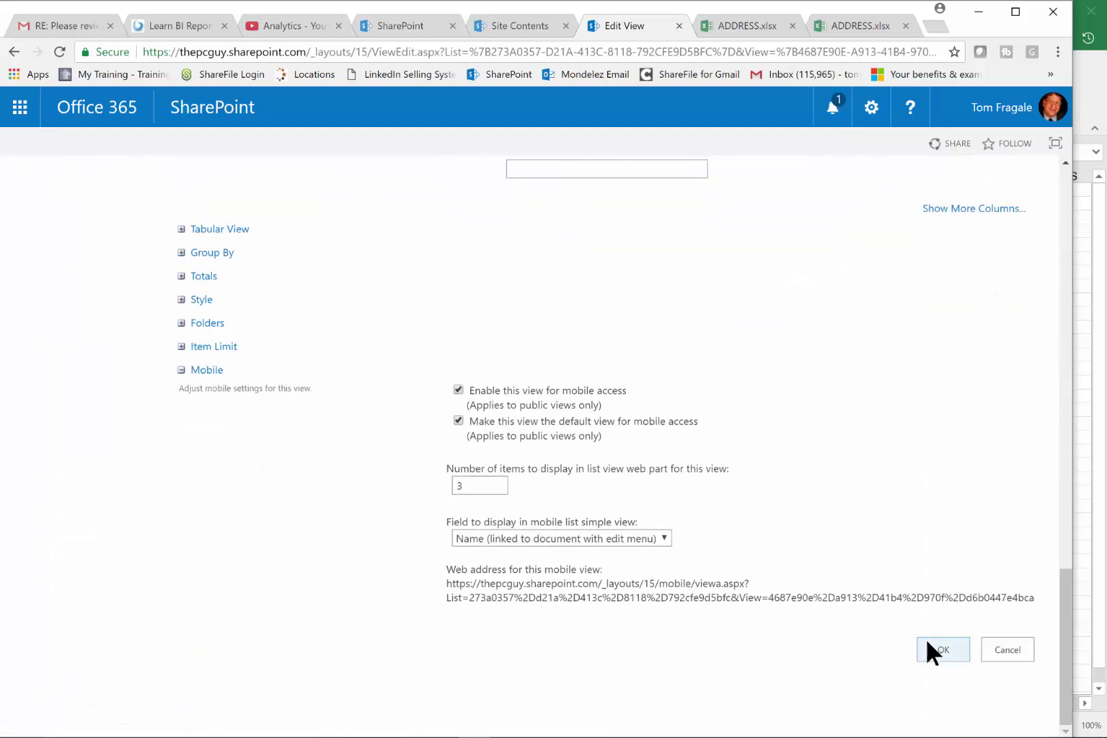
left_click(927, 646)
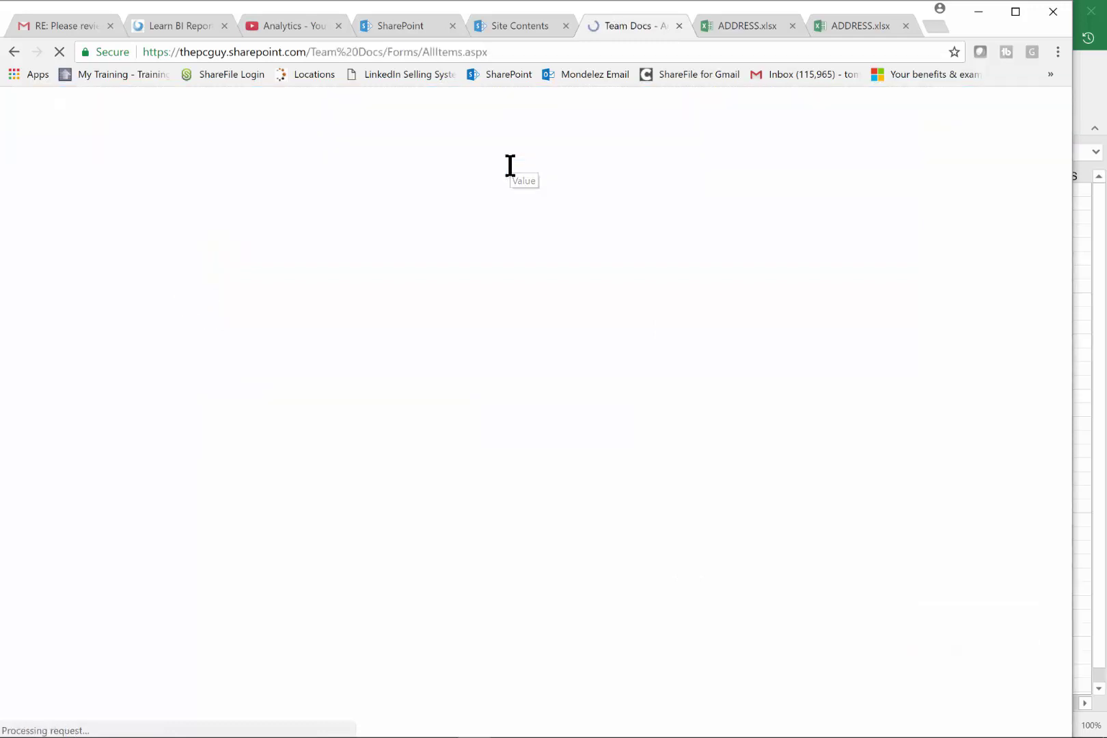
left_click(625, 366)
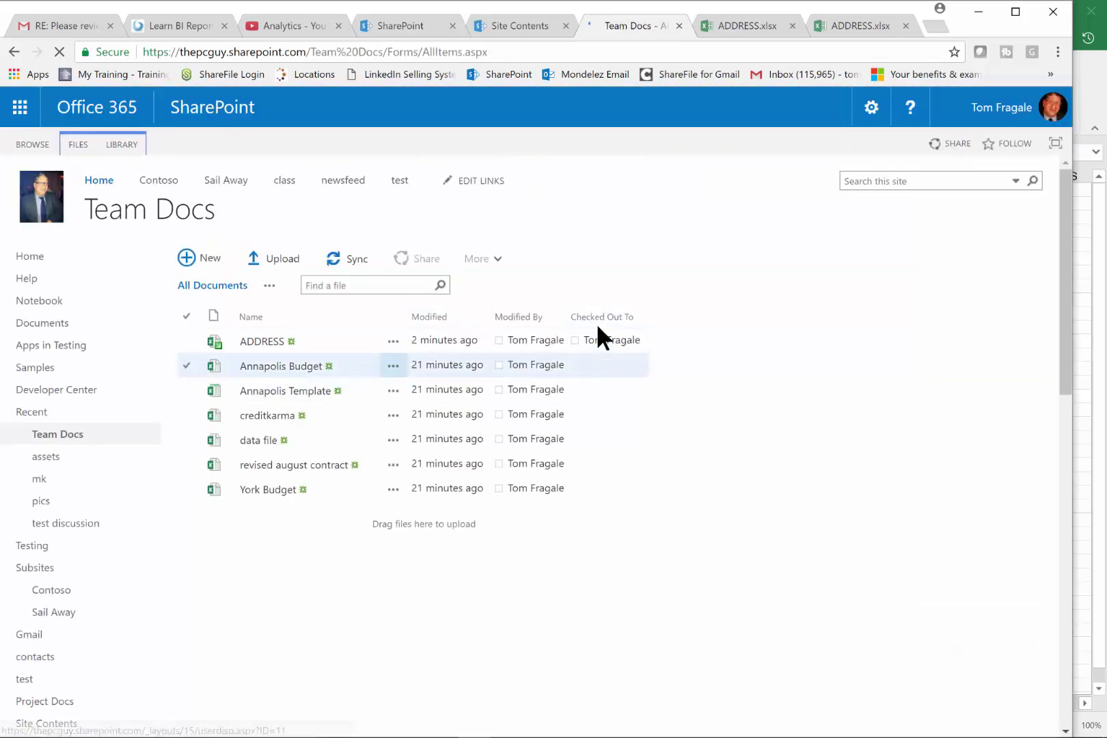
left_click(639, 444)
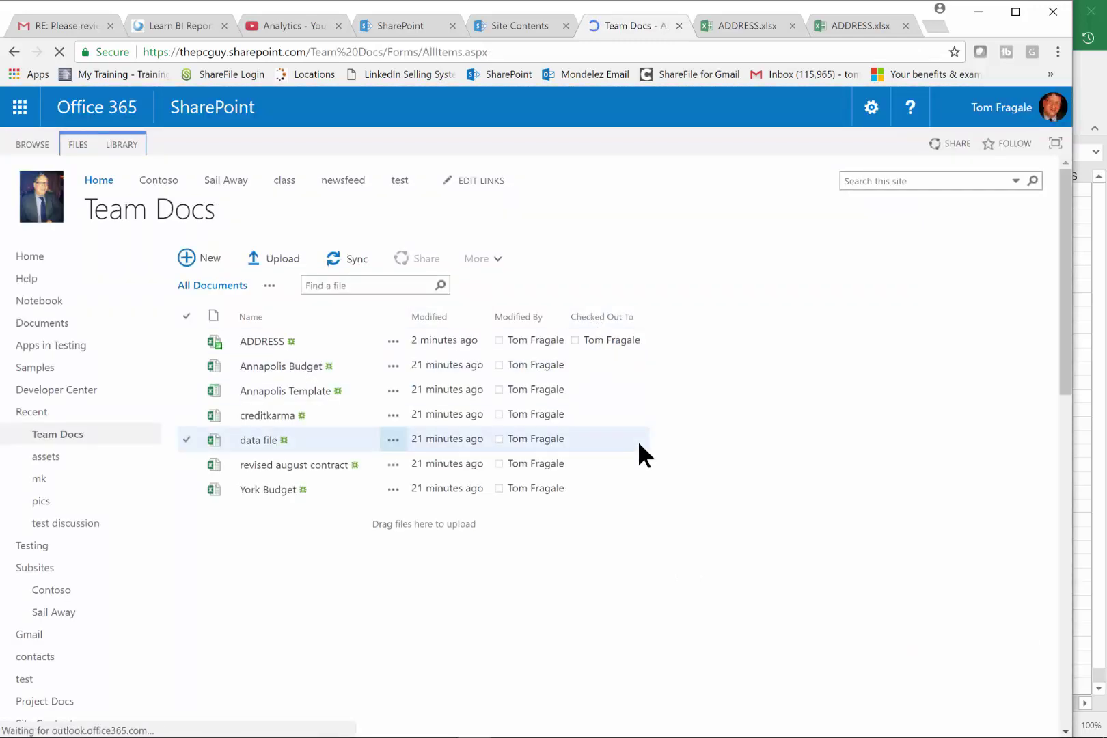
left_click(637, 440)
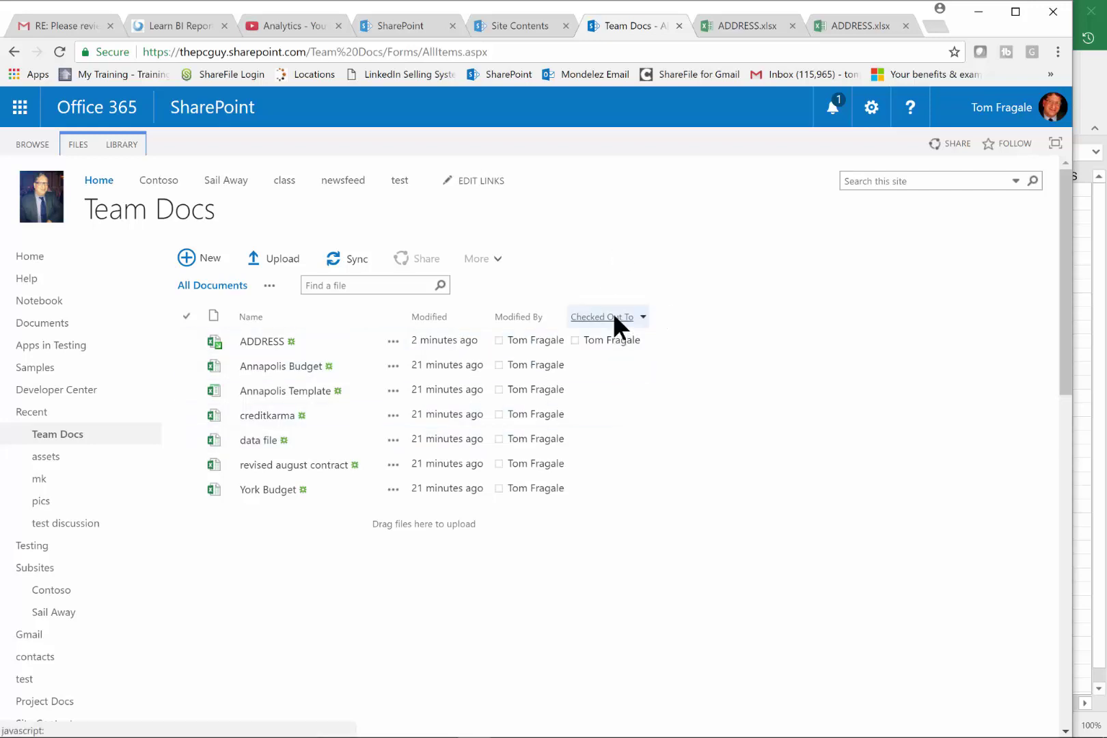
left_click(615, 439)
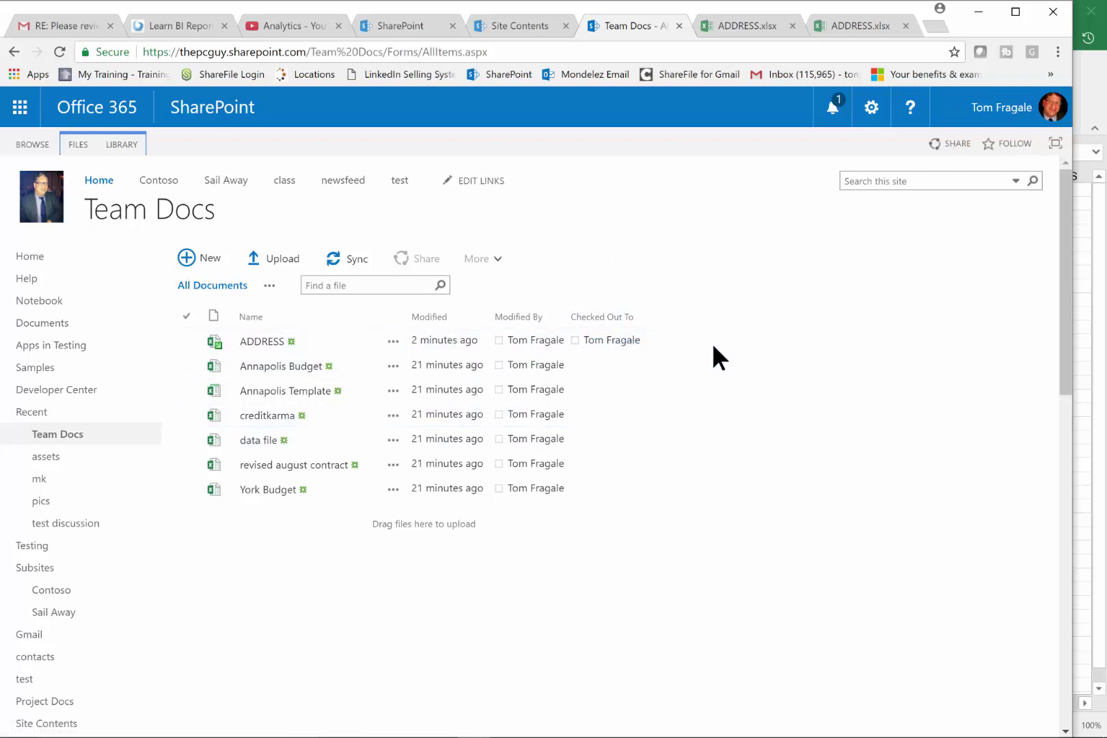